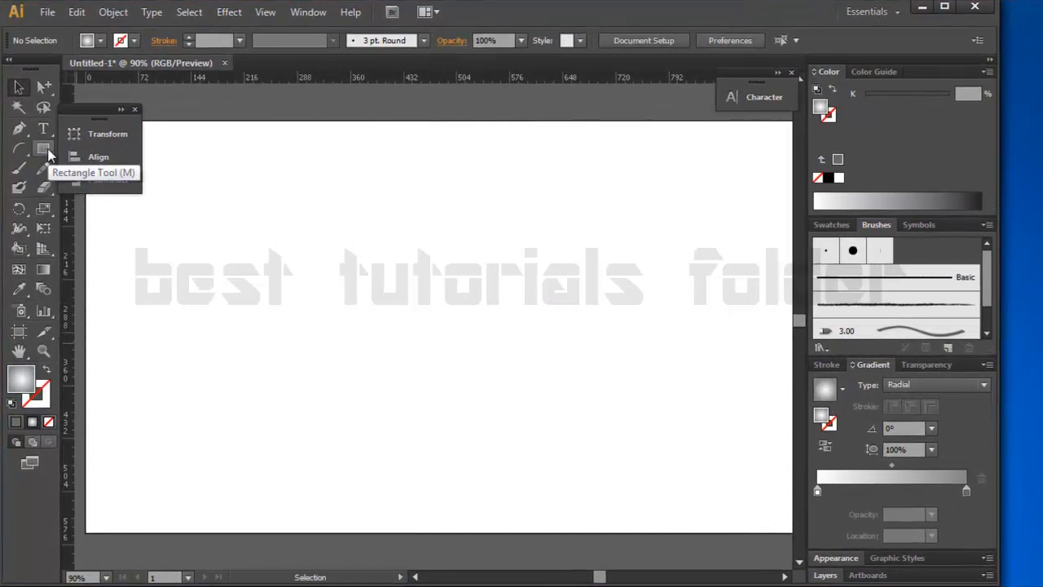
Draw a hexagon about 55 px high in the upper part of the artboard and fill it with cyan 00FFFF
drag(48, 153, 99, 205)
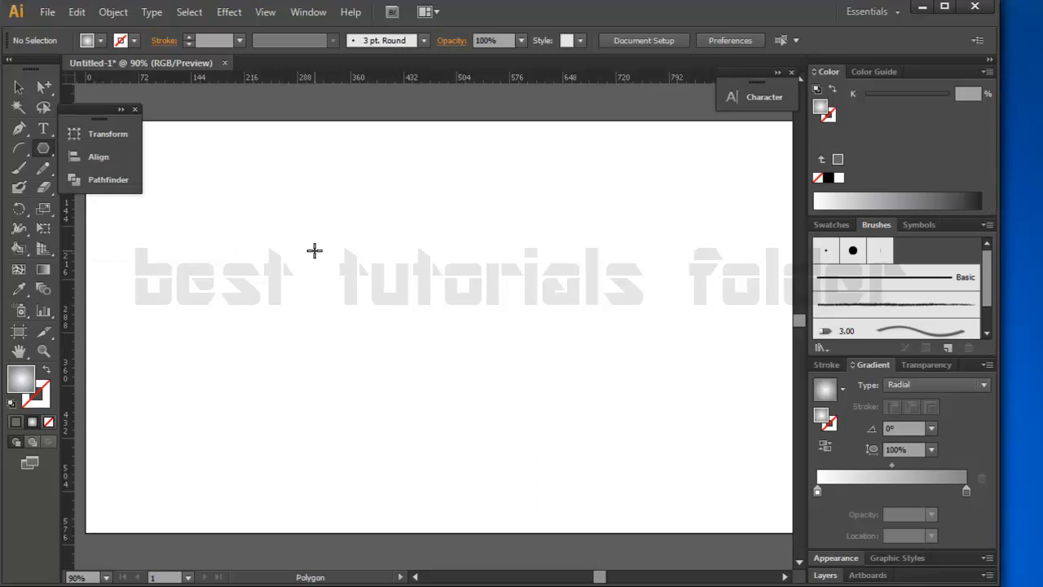
drag(315, 251, 326, 272)
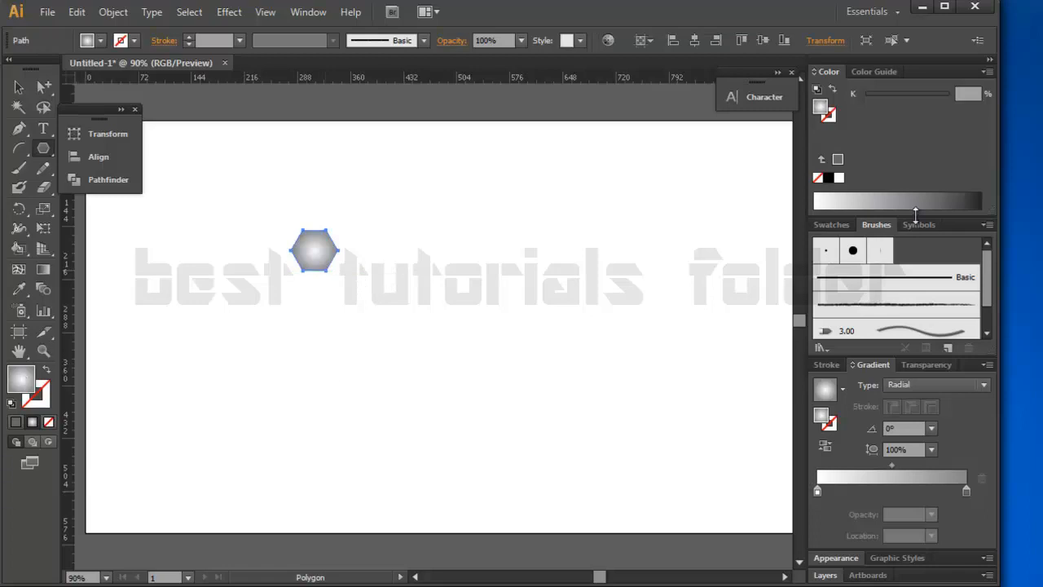
double_click(21, 379)
click(842, 237)
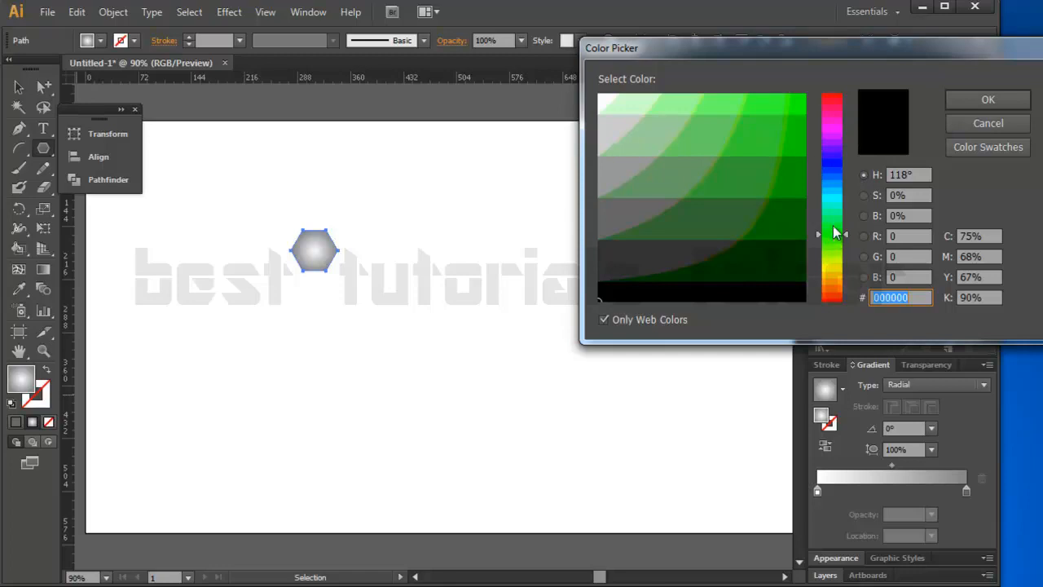
click(831, 197)
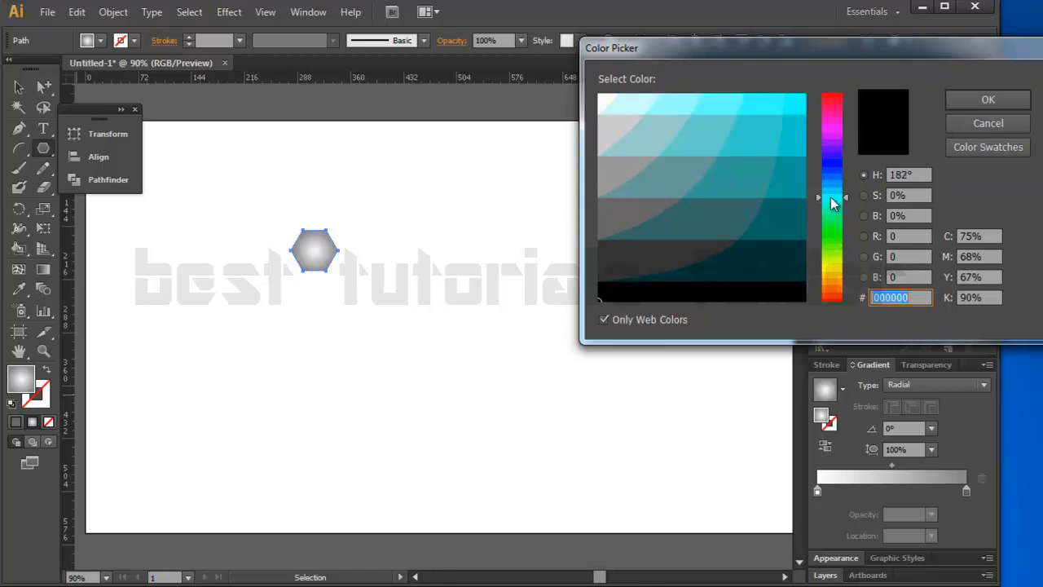
click(793, 103)
click(987, 99)
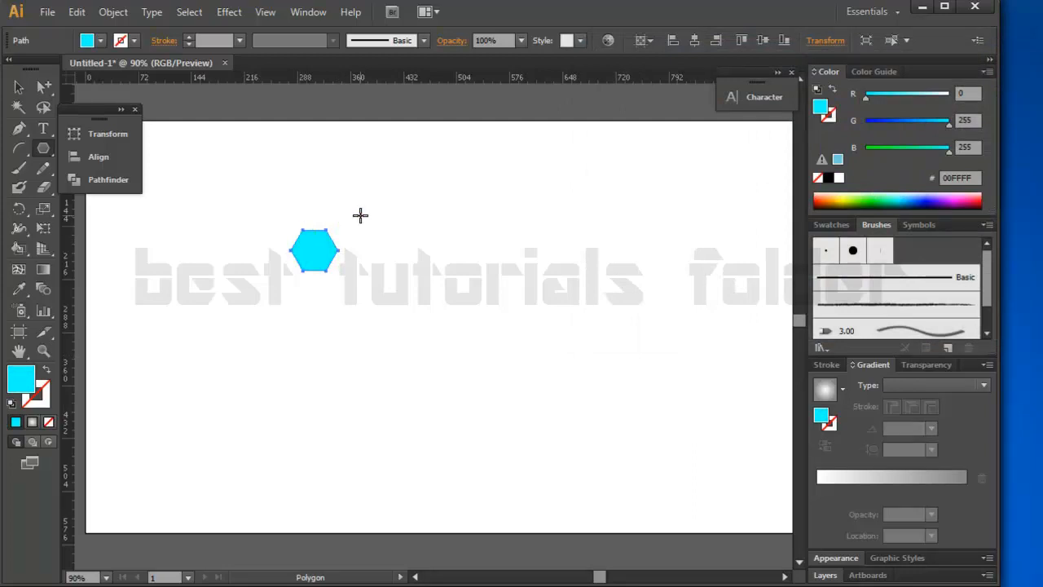
Duplicate the cyan hexagon horizontally to its right and recolour the copy magenta FF00EE
click(18, 87)
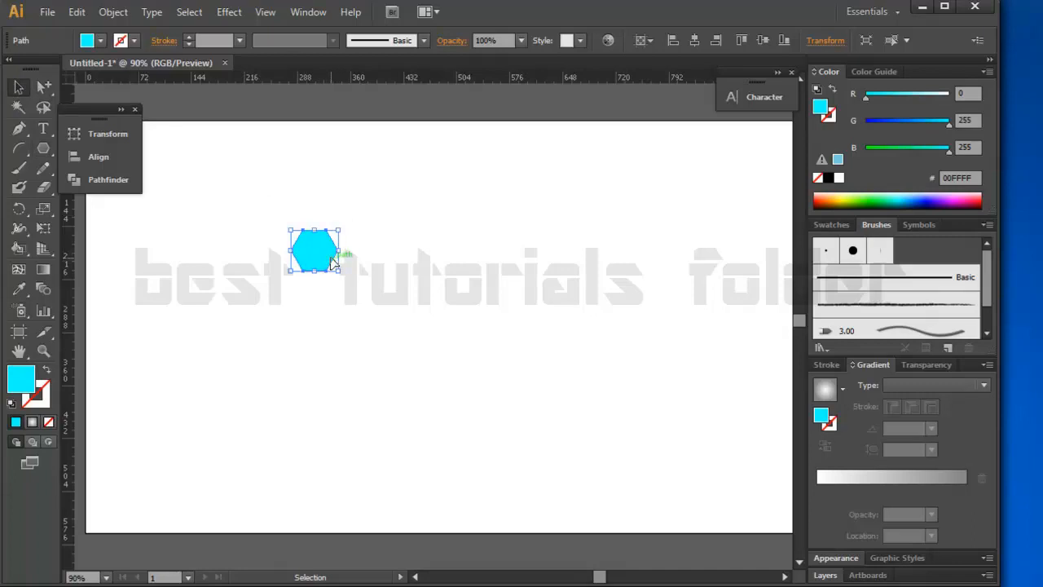
drag(334, 263, 564, 263)
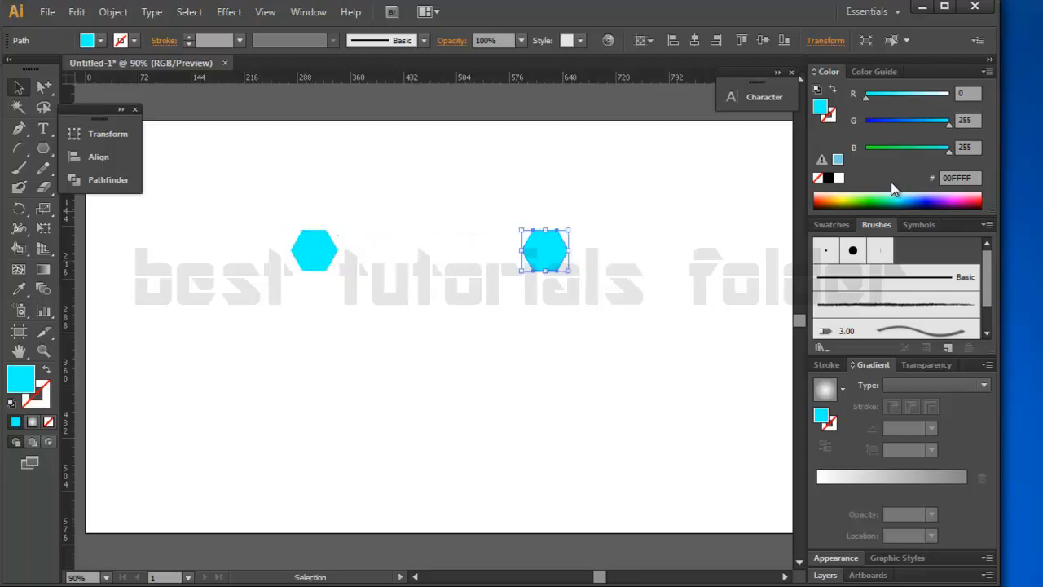
click(957, 194)
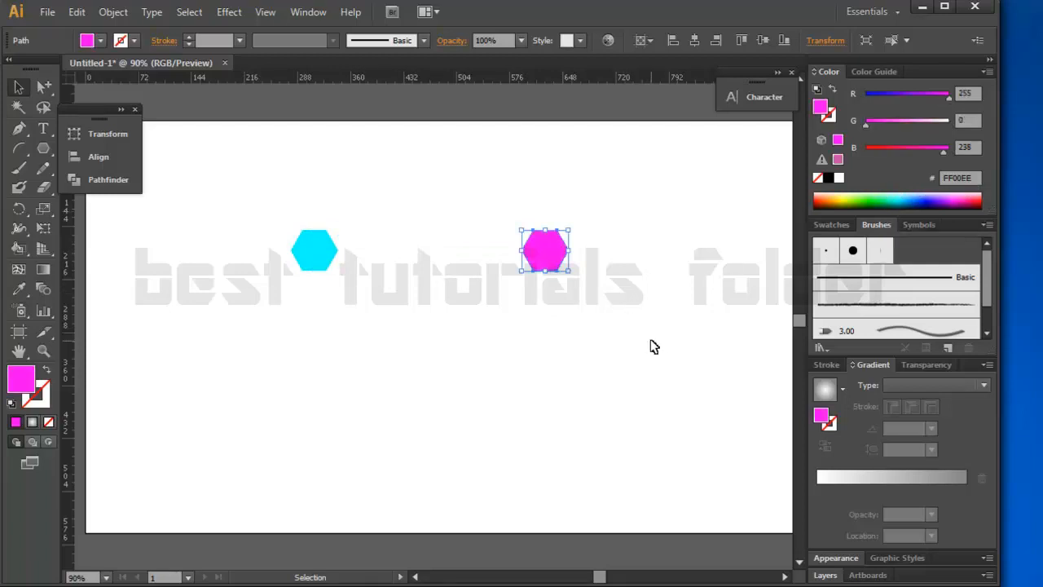
With both hexagons selected, set the blend options to Specified Steps spacing with 5 steps
shift+click(333, 268)
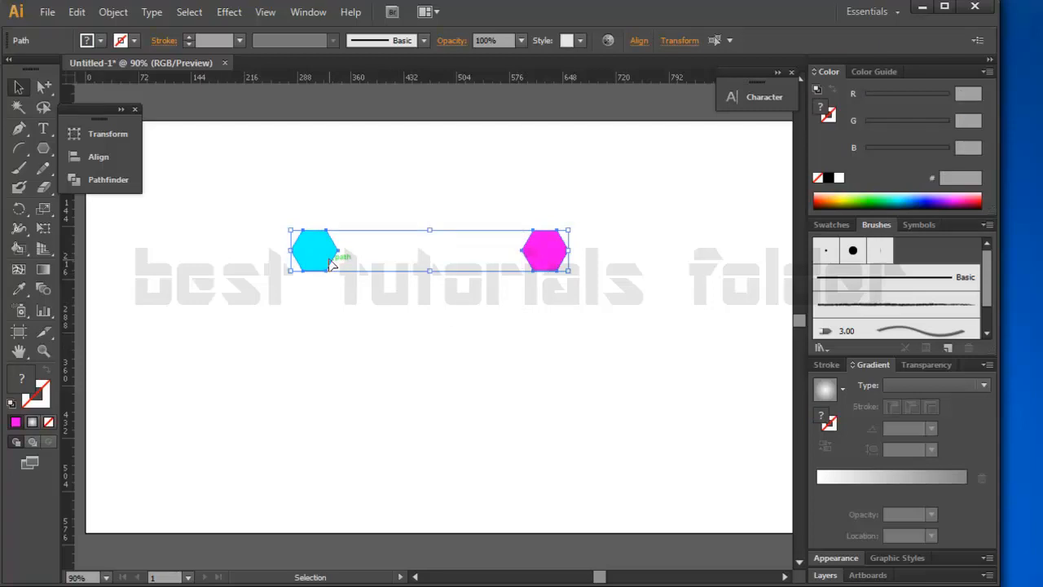
click(114, 12)
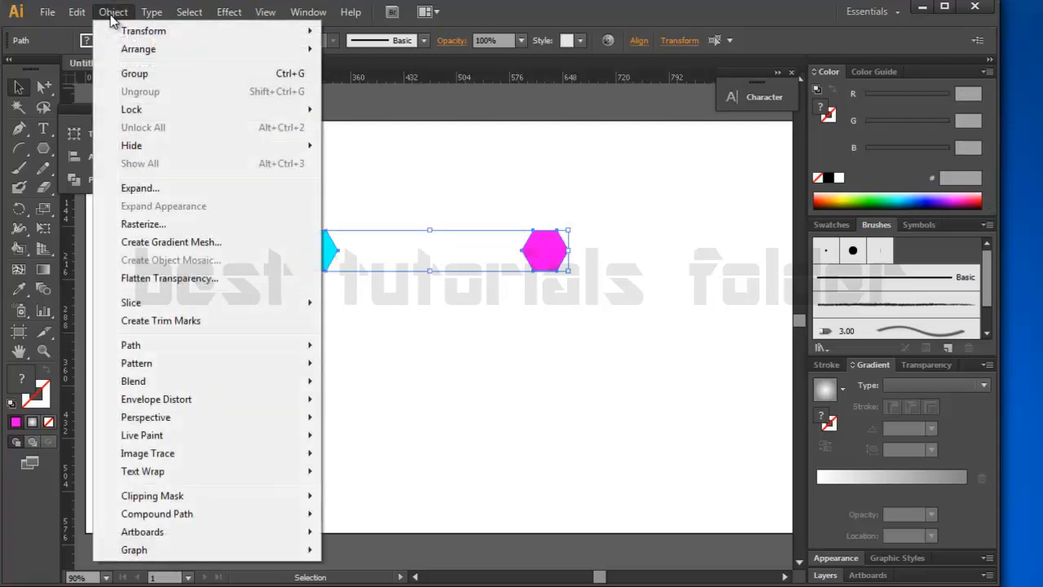
mouse_move(182, 385)
click(373, 424)
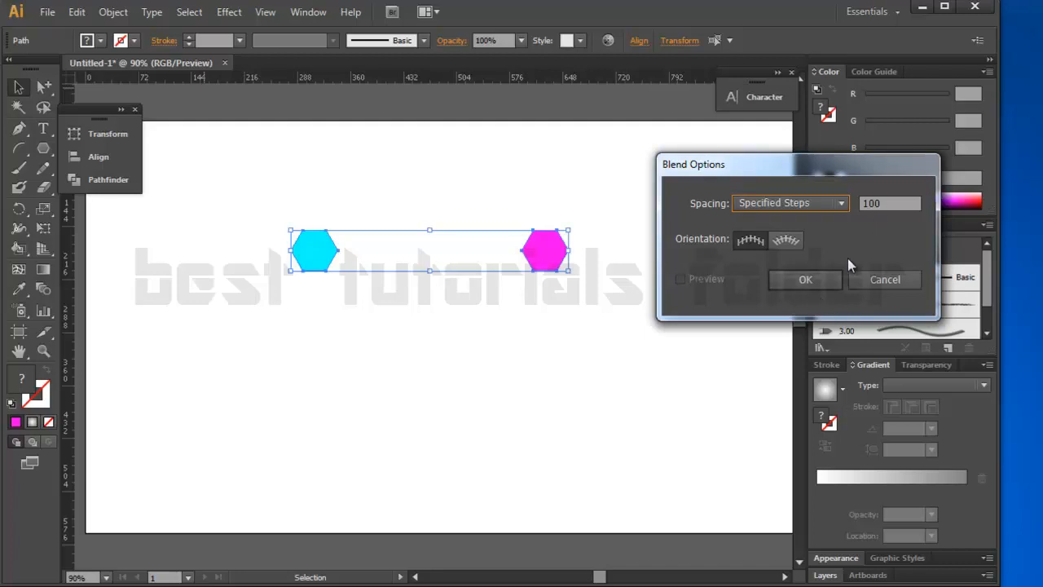
double_click(885, 205)
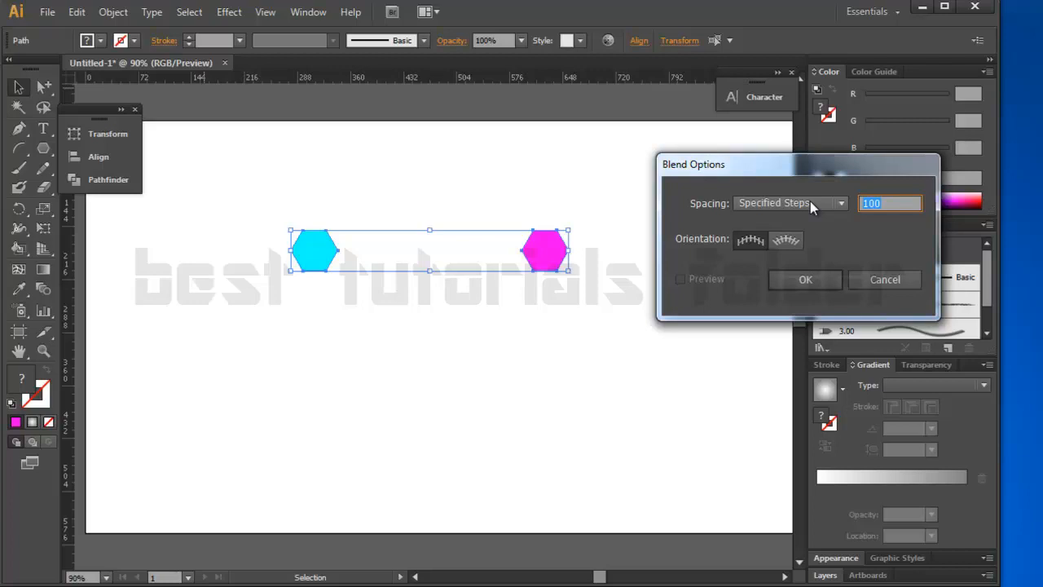
text(5)
click(786, 204)
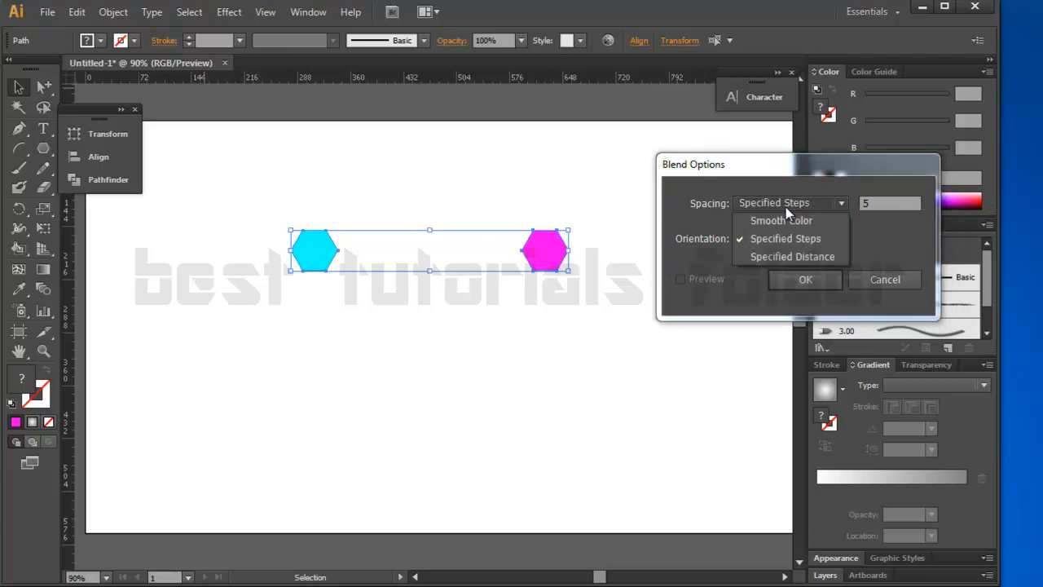
click(787, 235)
click(796, 274)
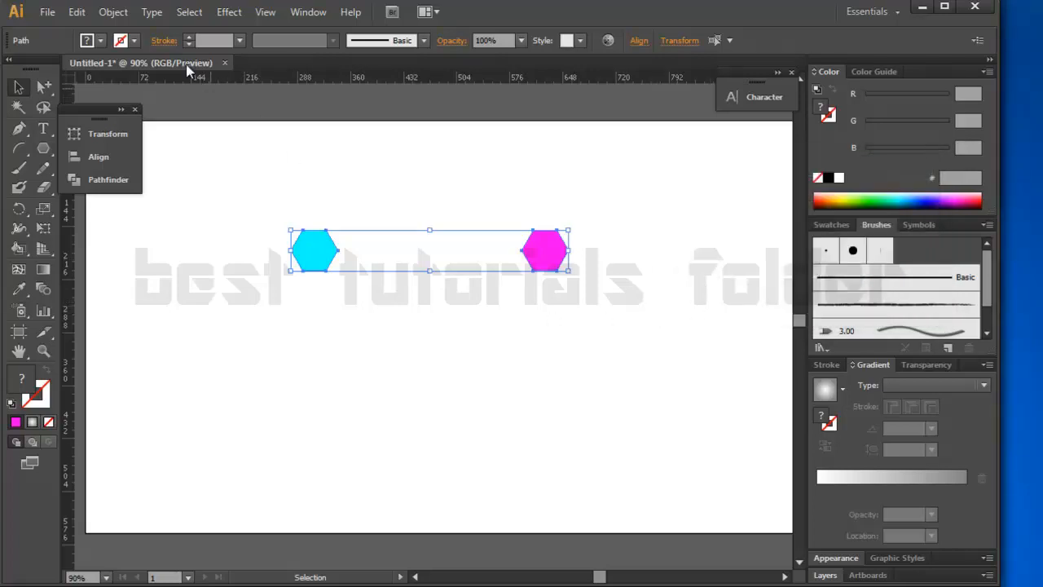
Make a blend between the cyan and magenta hexagons and deselect it
click(113, 12)
mouse_move(155, 381)
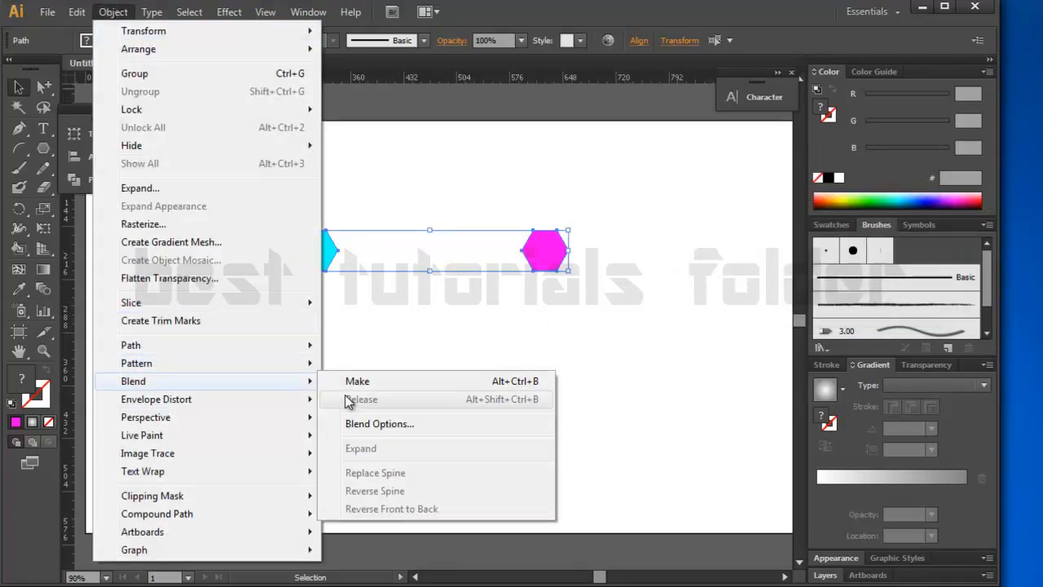
click(352, 380)
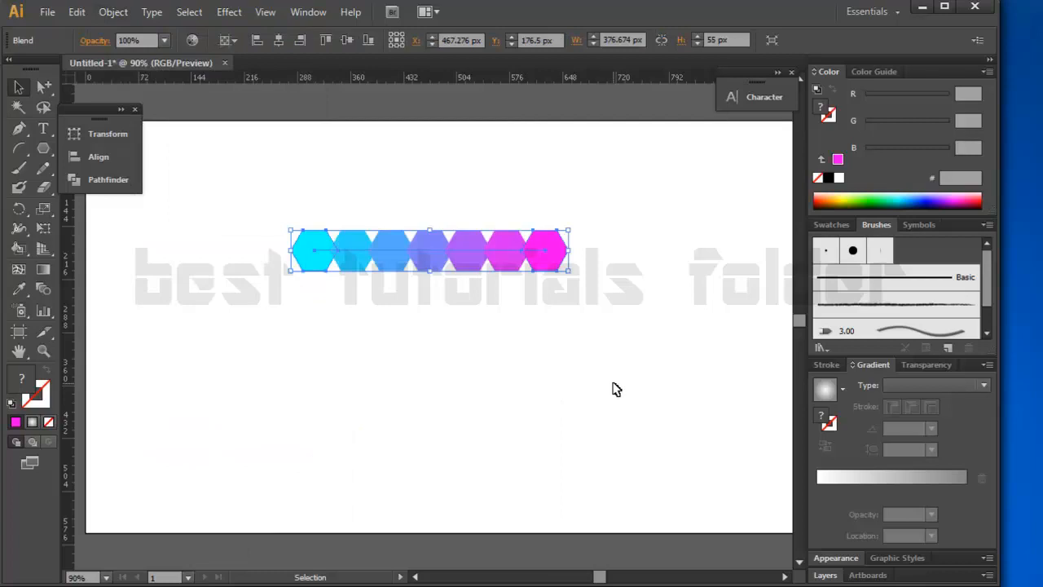
click(330, 405)
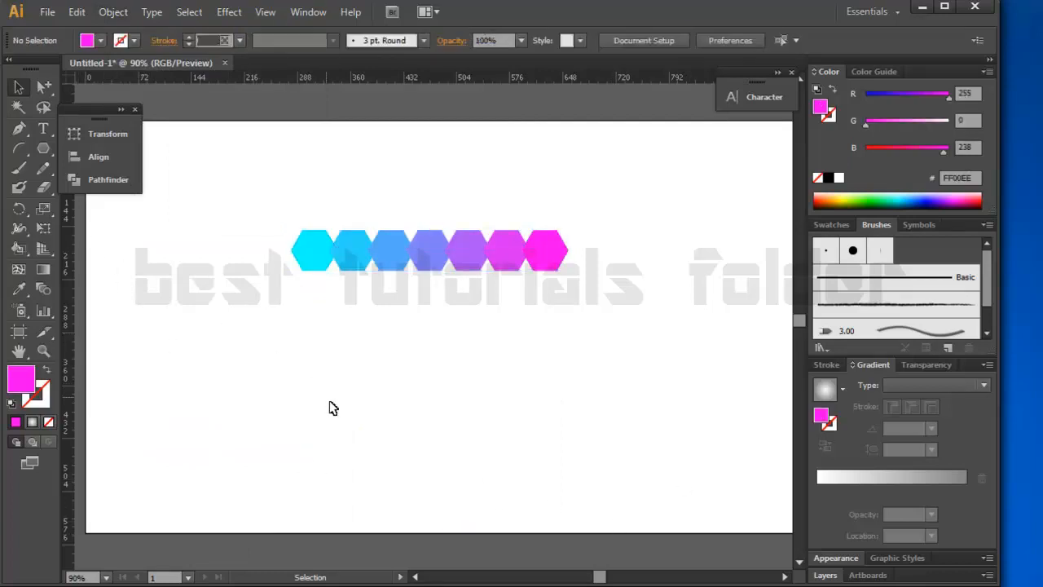
Draw an arc about 364 px high rising to the right across the hexagon row and give it a black stroke
click(25, 155)
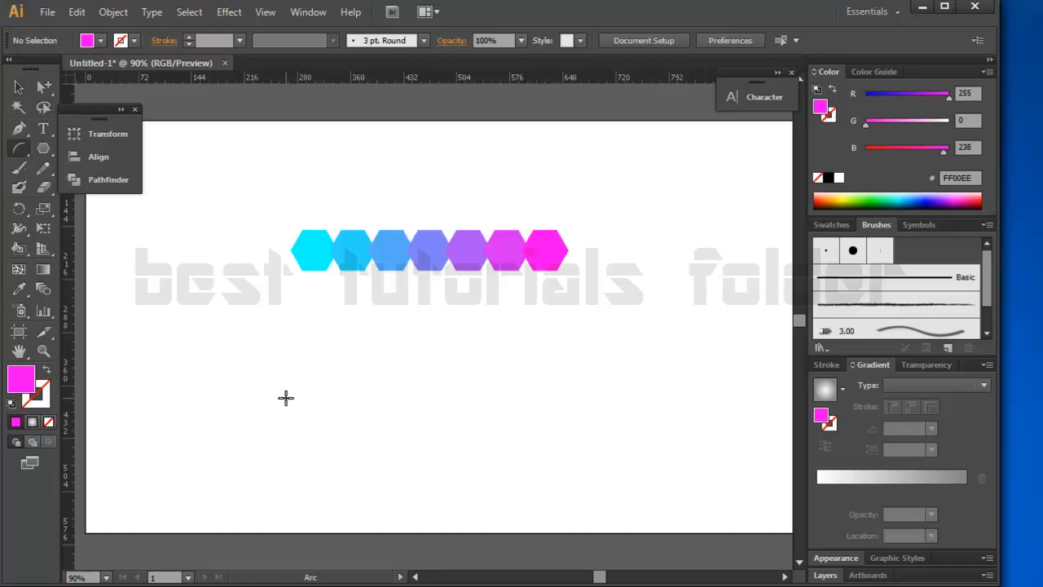
drag(253, 464, 368, 195)
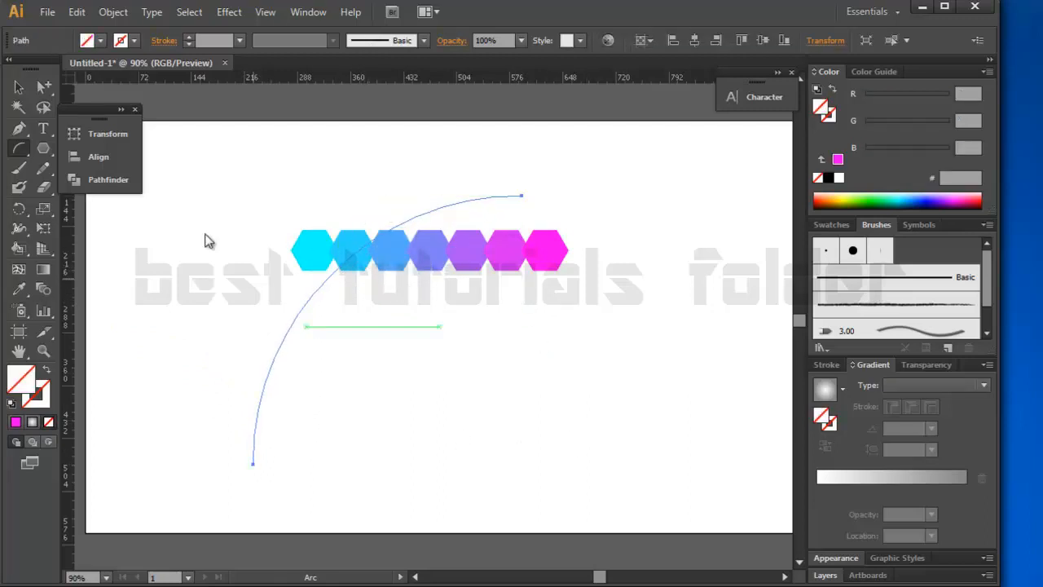
click(16, 88)
click(134, 40)
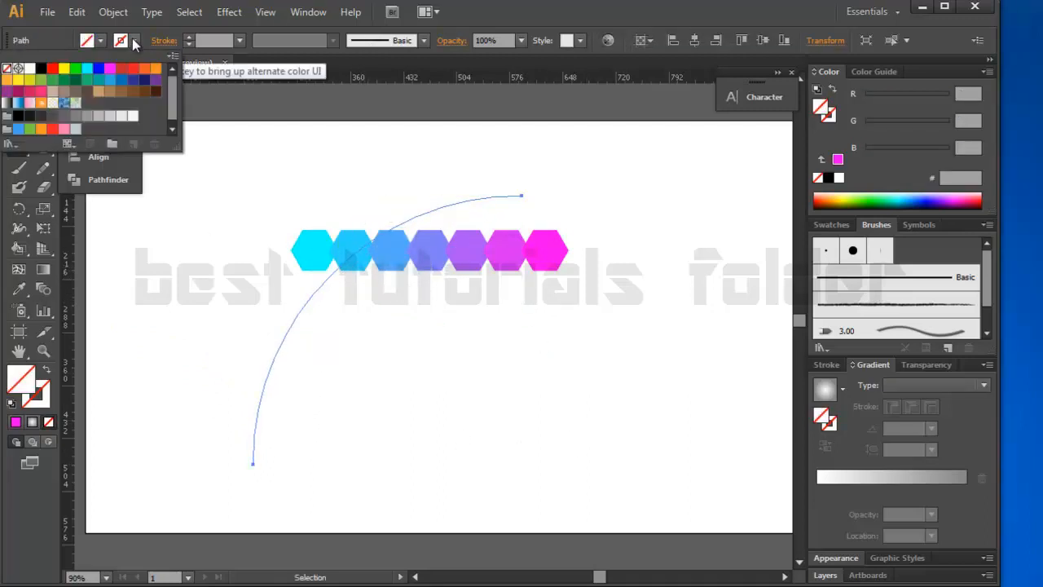
click(41, 68)
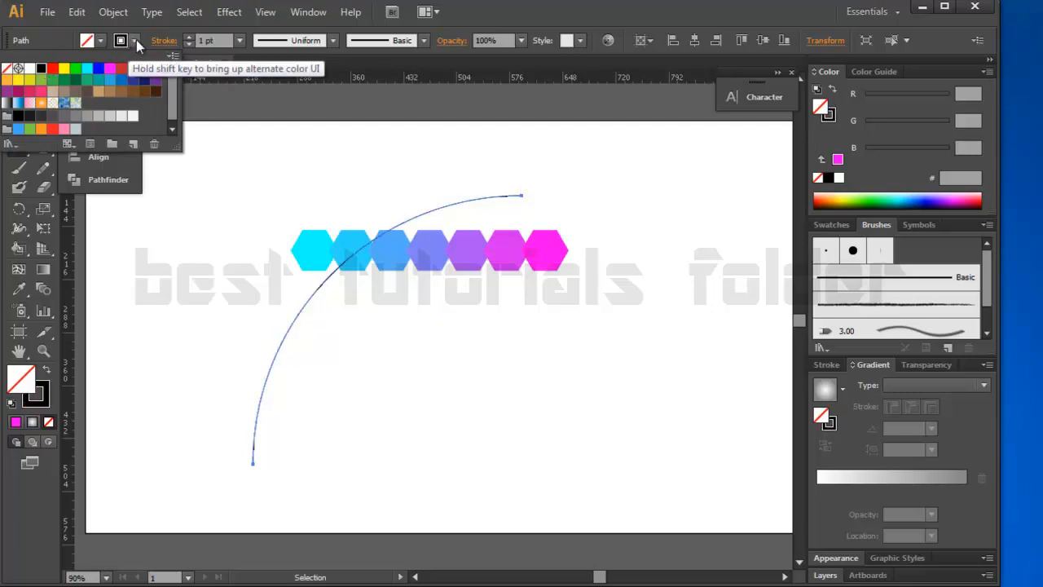
click(136, 39)
click(19, 88)
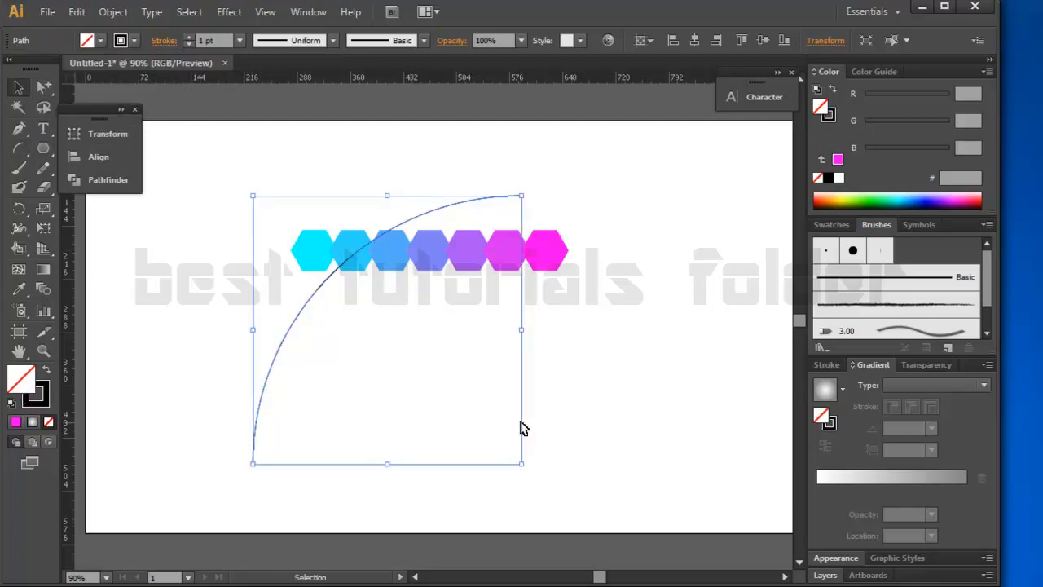
Replace the spine of the hexagon blend with the black arc
shift+click(541, 254)
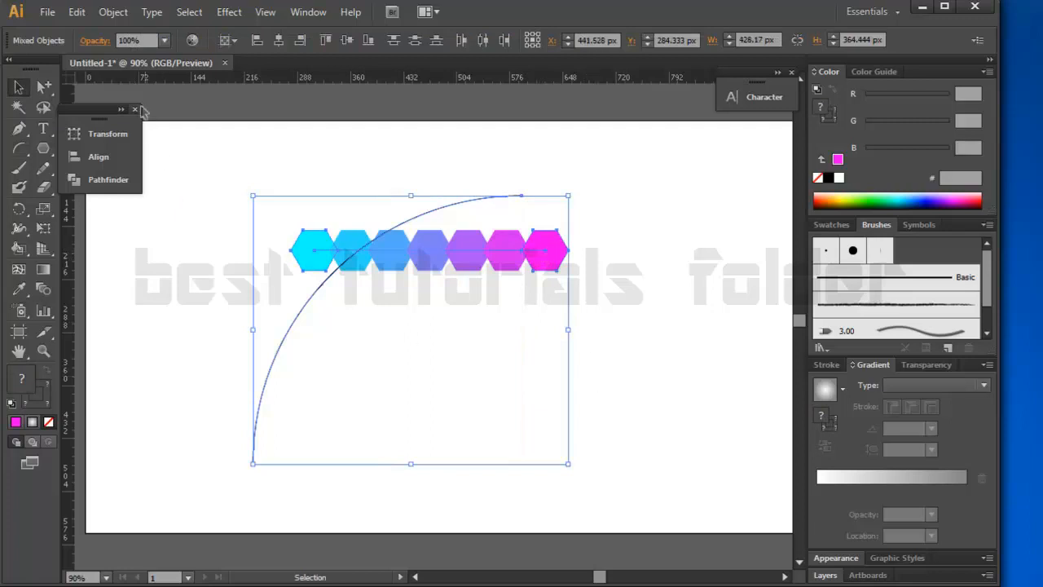
click(113, 12)
mouse_move(160, 381)
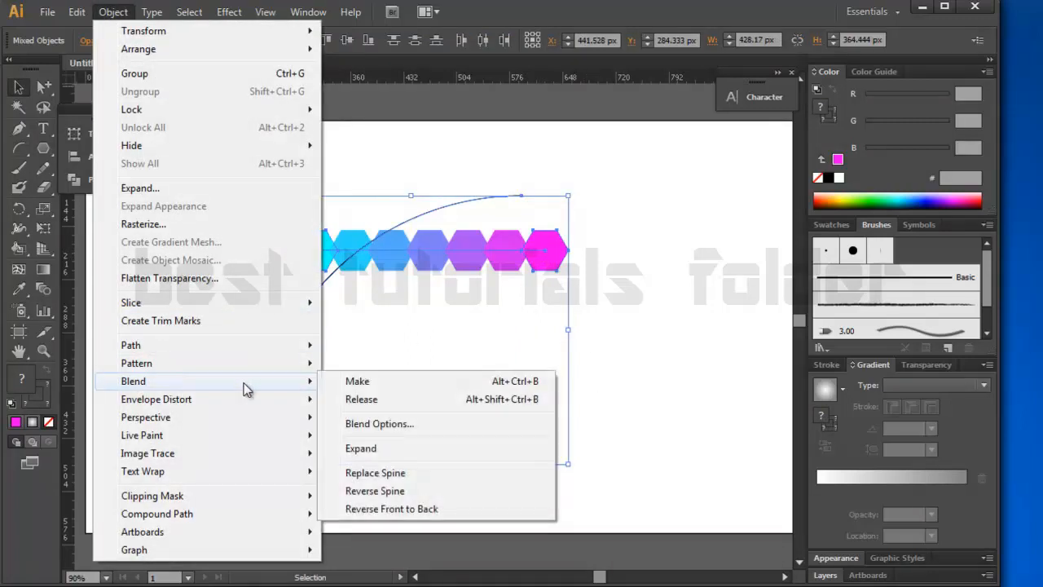
click(382, 476)
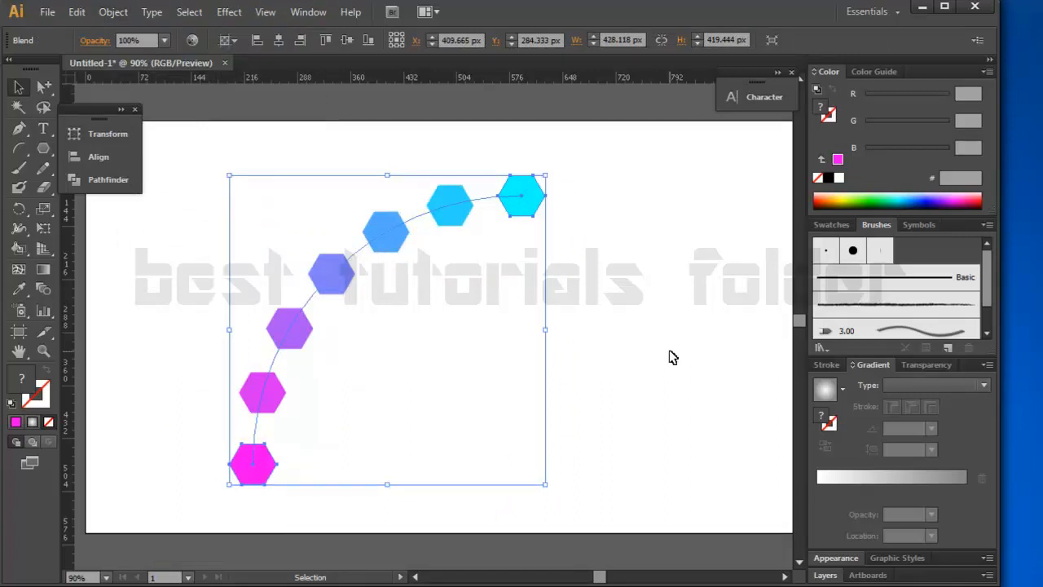
Scale only the cyan end hexagon of the blend uniformly to 50%, with Scale Strokes & Effects on
click(44, 87)
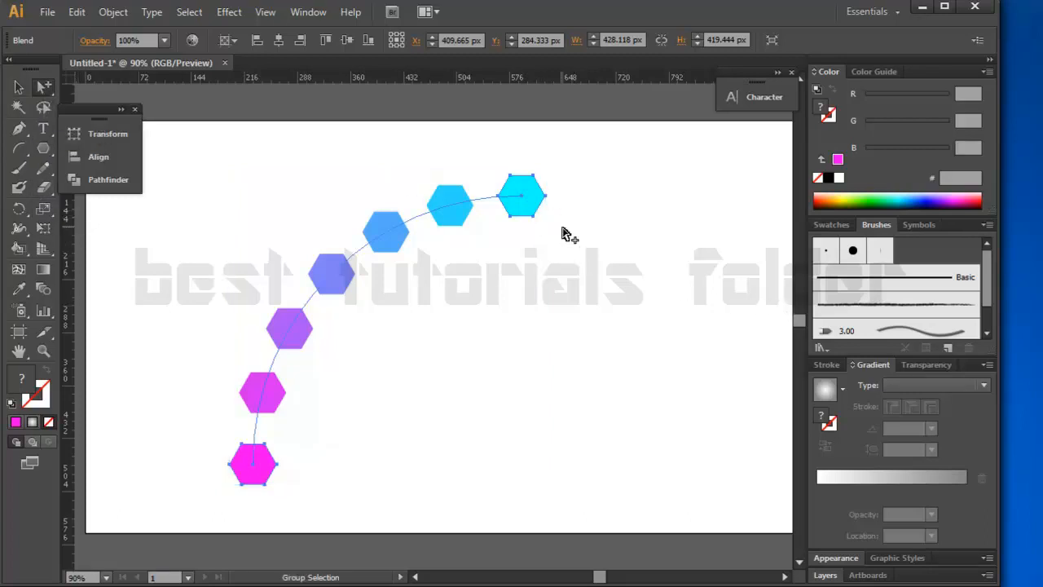
click(636, 321)
click(534, 216)
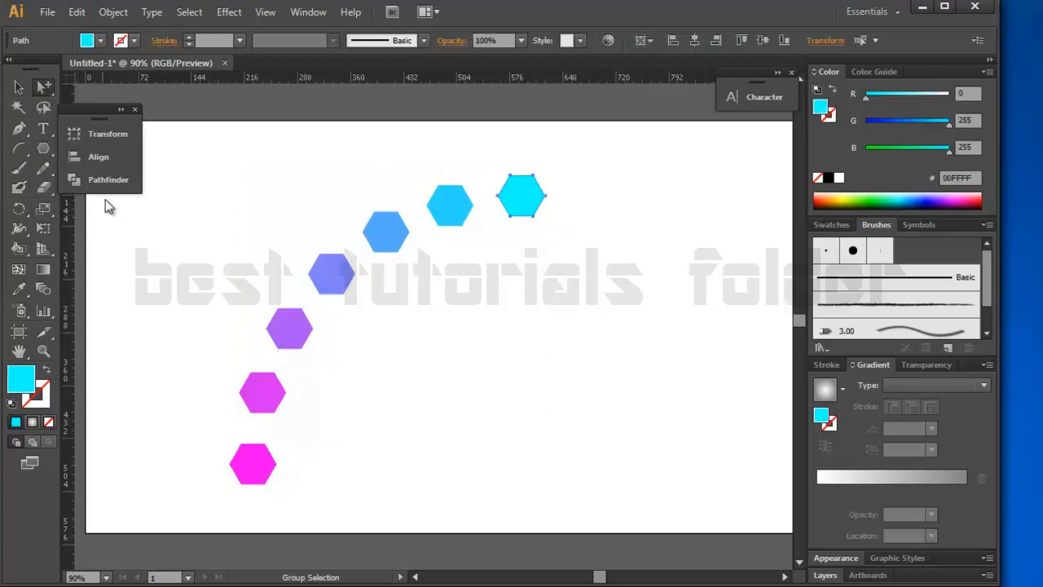
double_click(46, 213)
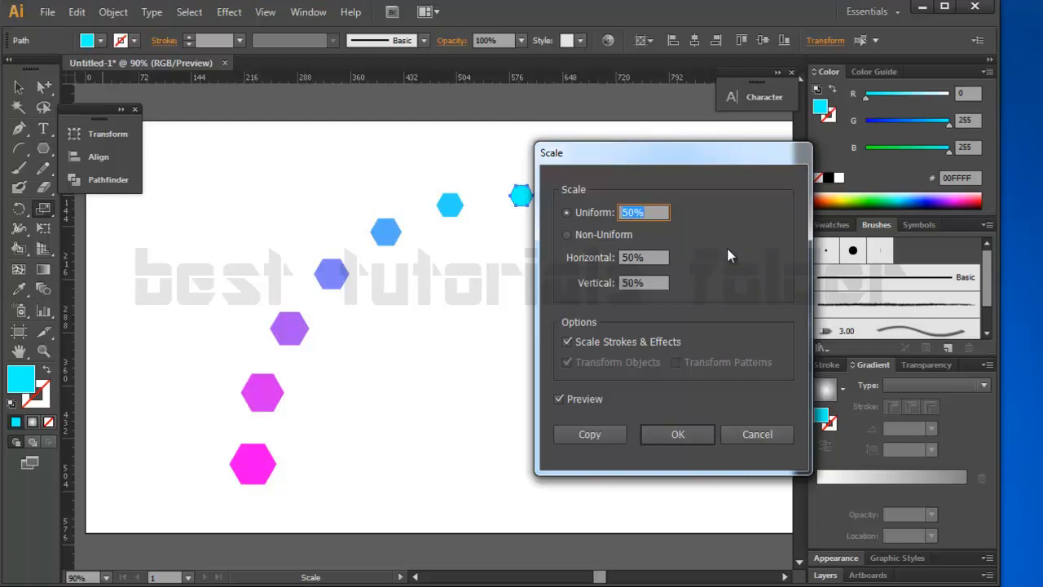
click(677, 435)
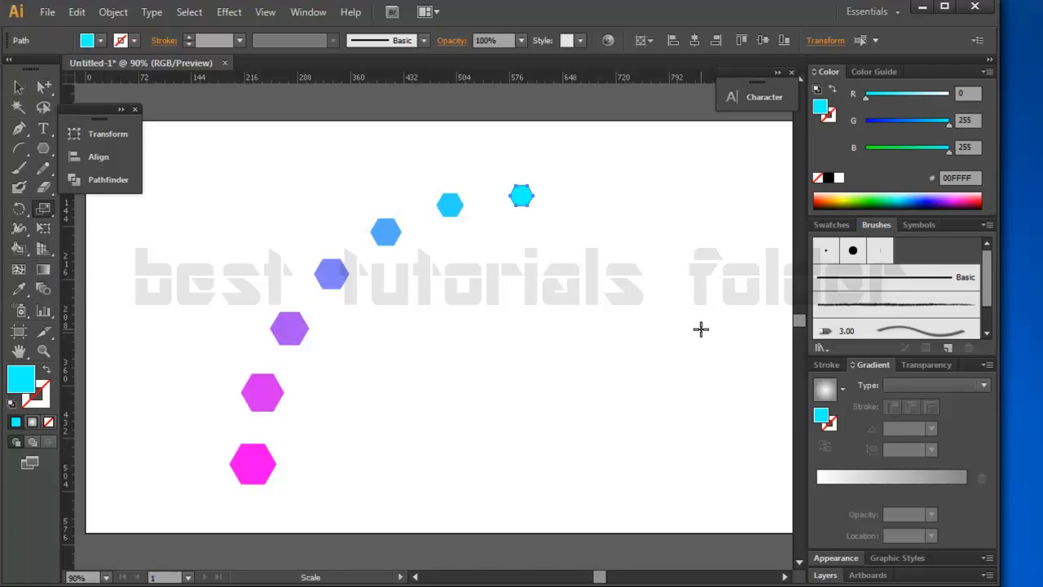
click(19, 87)
click(270, 247)
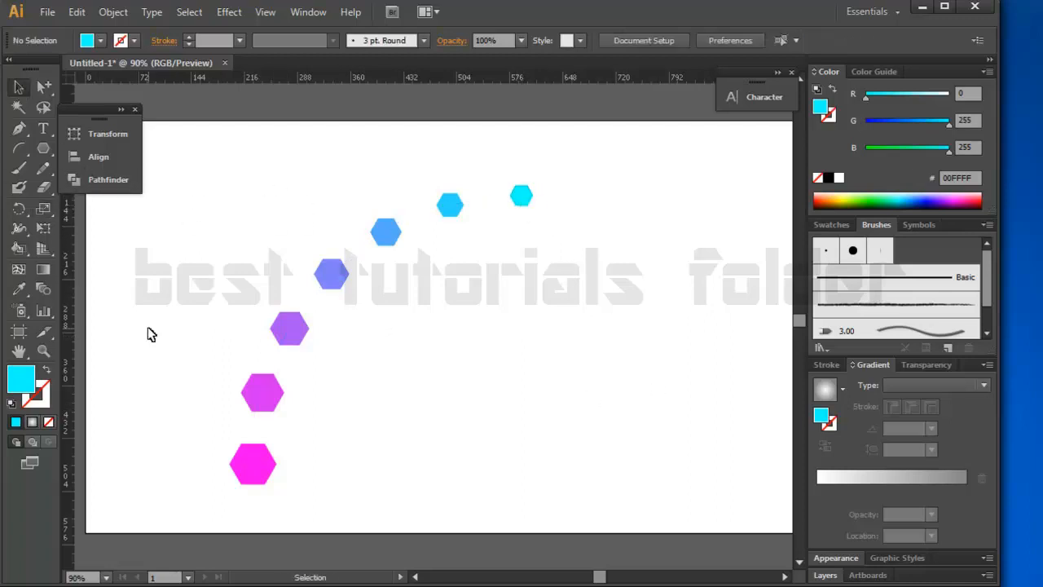
click(525, 209)
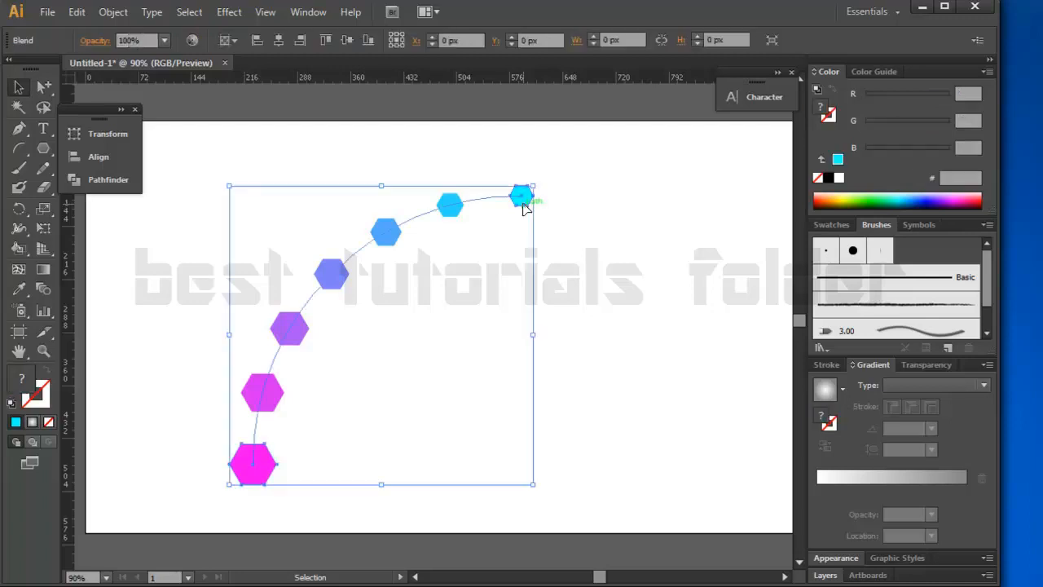
key(ctrl+h)
click(623, 272)
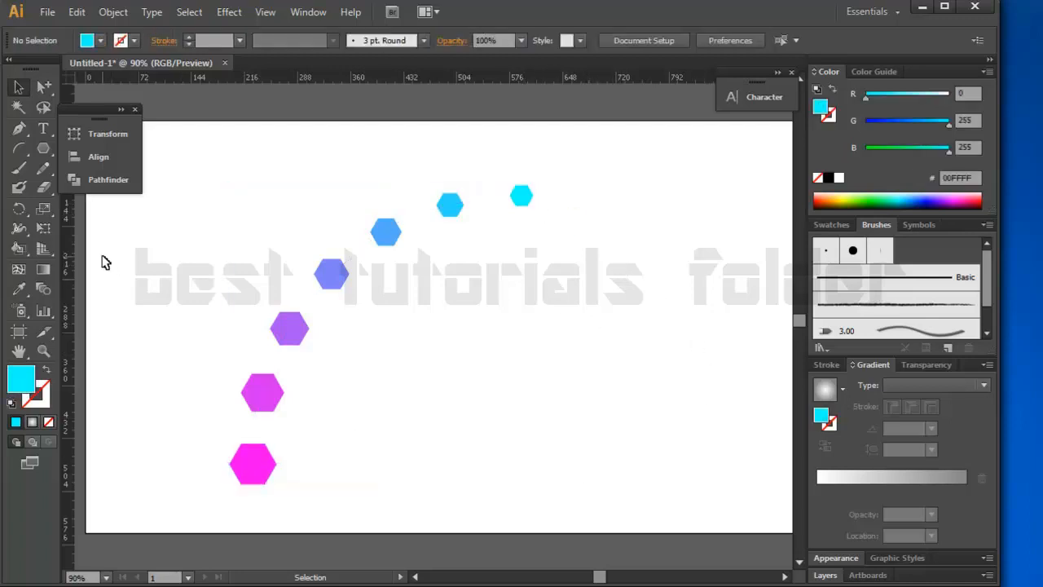
Scale the whole hexagon blend down proportionally about its centre to about 189 by 186 px
click(17, 210)
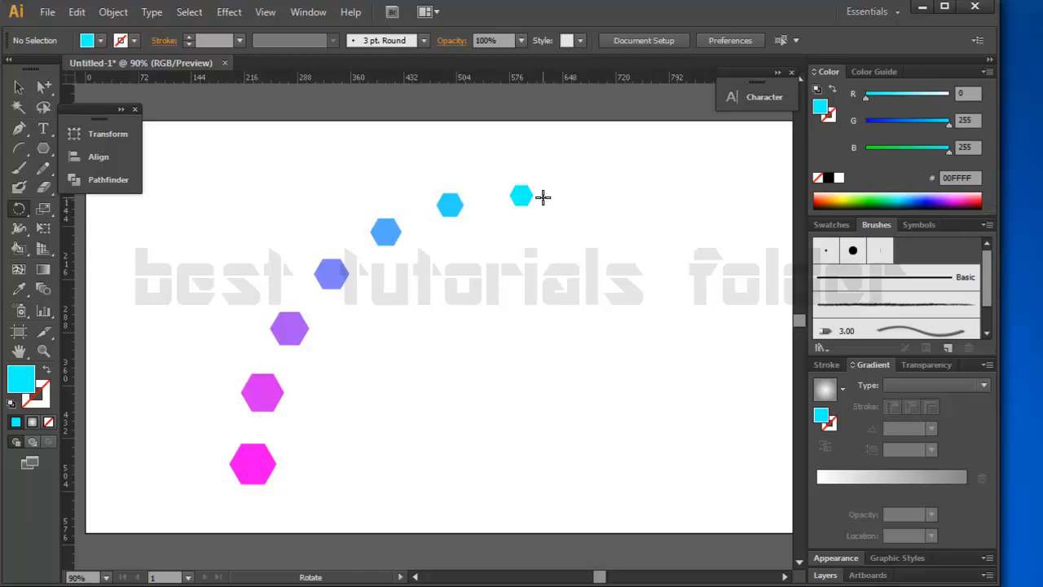
click(19, 88)
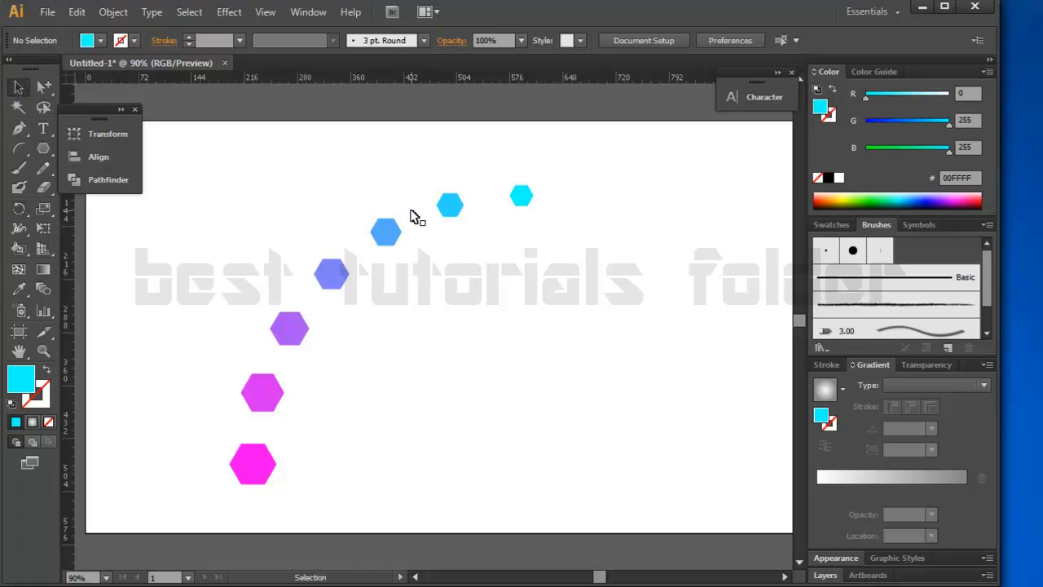
click(382, 234)
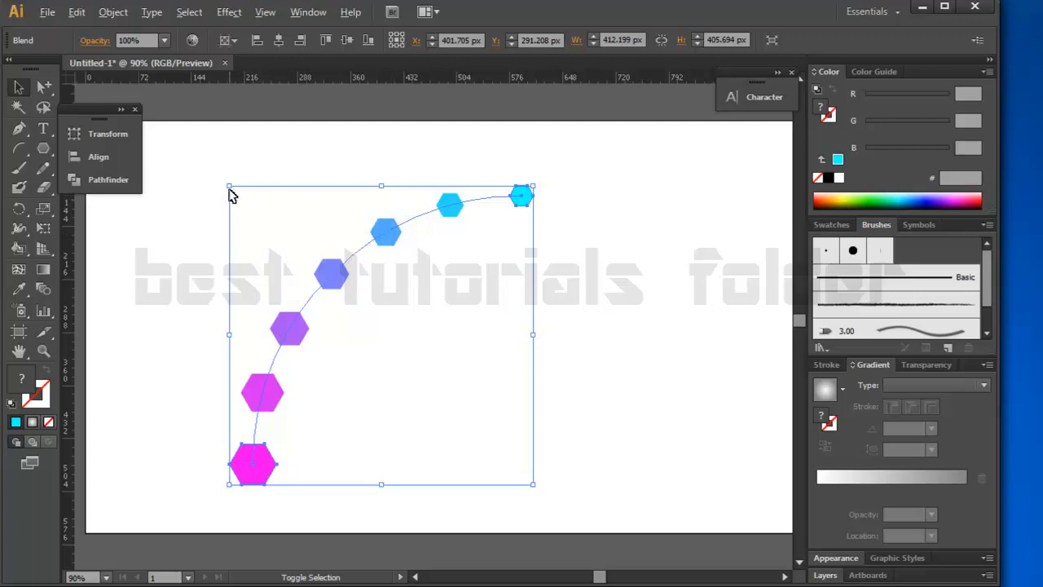
drag(228, 187, 313, 267)
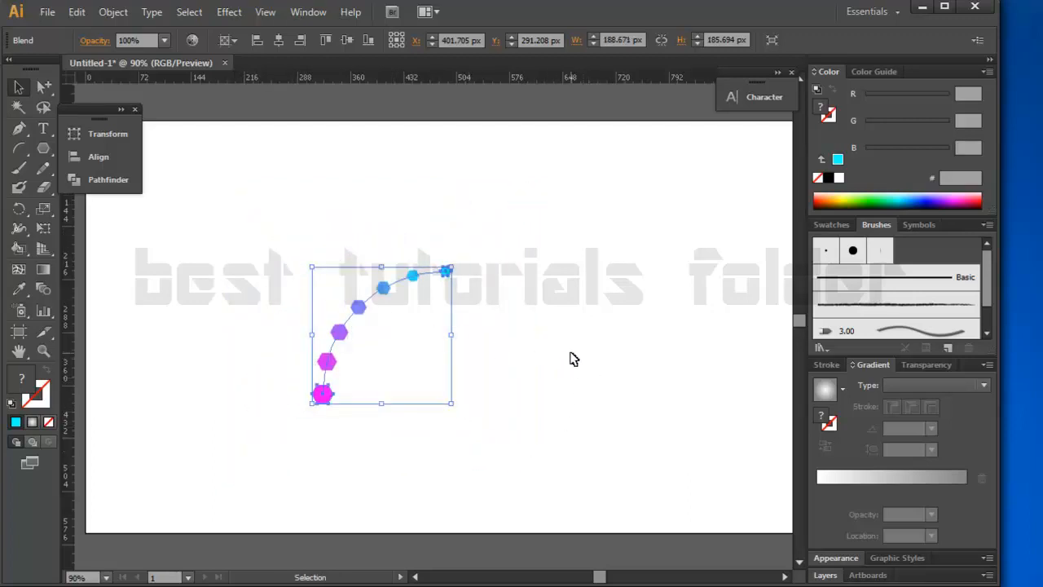
Nudge the hexagon blend down and slightly left to about X 353 px, Y 390 px
key(Down)
key(Down)
key(Down)
key(Down)
key(Down)
key(Down)
key(Down)
key(Down)
key(Down)
key(Down)
key(Down)
key(Down)
key(Down)
key(Down)
key(Down)
key(Down)
key(Down)
key(Down)
key(Down)
key(Down)
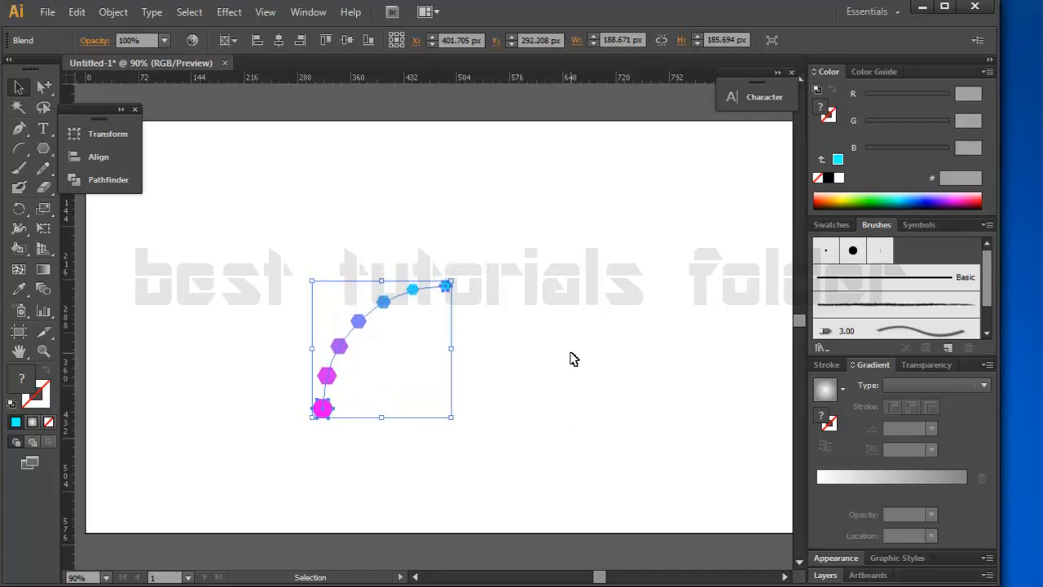
key(Down)
key(Down)
key(Down)
key(Down)
key(Down)
key(Down)
key(Down)
key(Down)
key(Down)
key(Down)
key(Down)
key(Down)
key(Down)
key(Down)
key(Down)
key(Down)
key(Down)
key(Down)
key(Down)
key(Down)
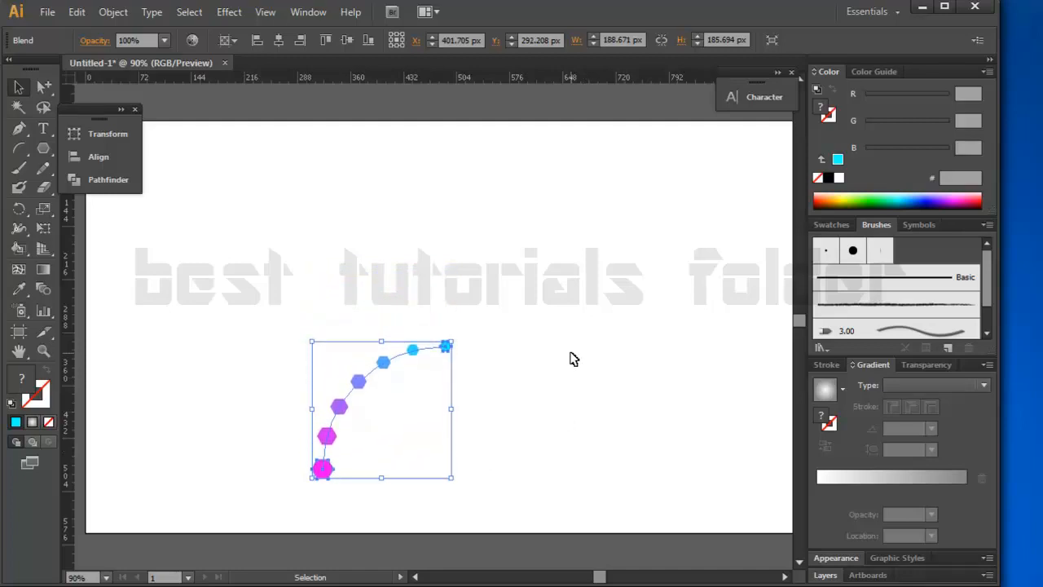
key(Down)
key(Down)
key(Down)
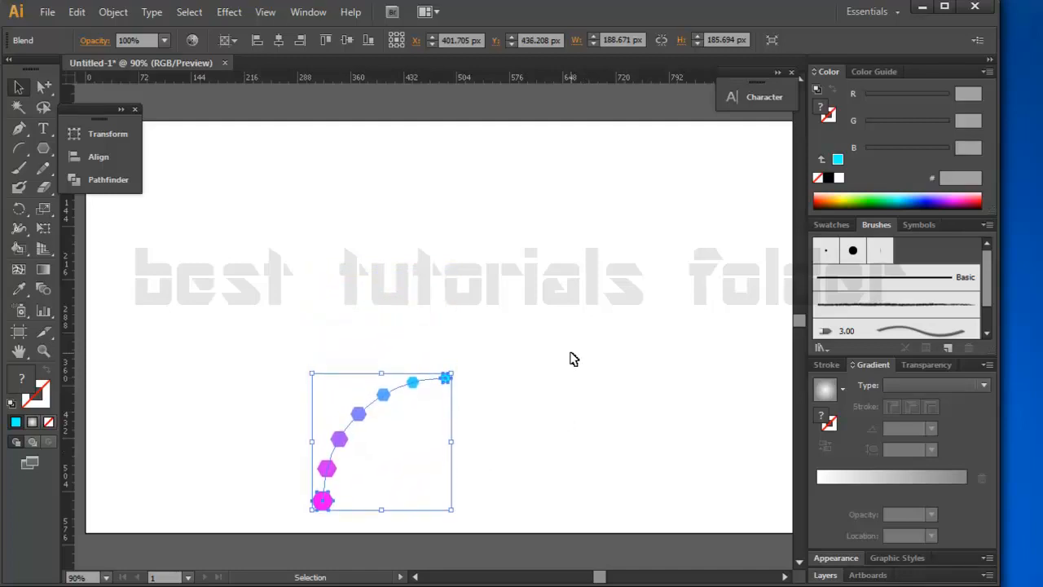
key(Up)
key(Up)
key(Up)
key(Up)
key(Up)
key(Up)
key(Up)
key(Up)
key(Up)
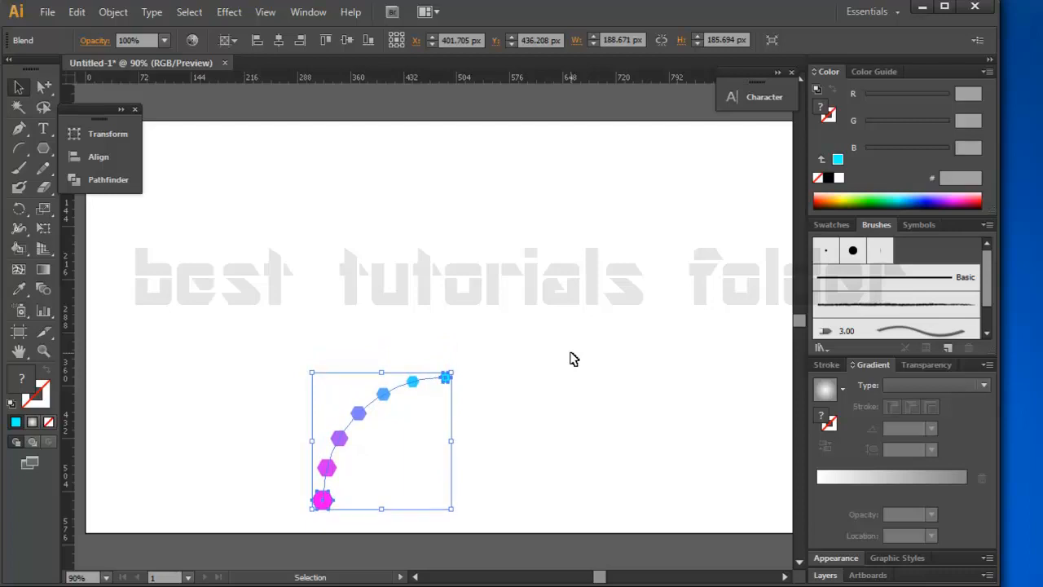
key(Up)
key(Up)
key(Up)
key(Up)
key(Left)
key(Left)
key(Left)
key(Left)
key(Left)
key(Left)
key(Left)
key(Left)
key(Left)
key(Left)
key(Left)
key(Left)
key(Left)
key(Left)
key(Left)
key(Left)
key(Left)
key(Left)
key(Left)
key(Left)
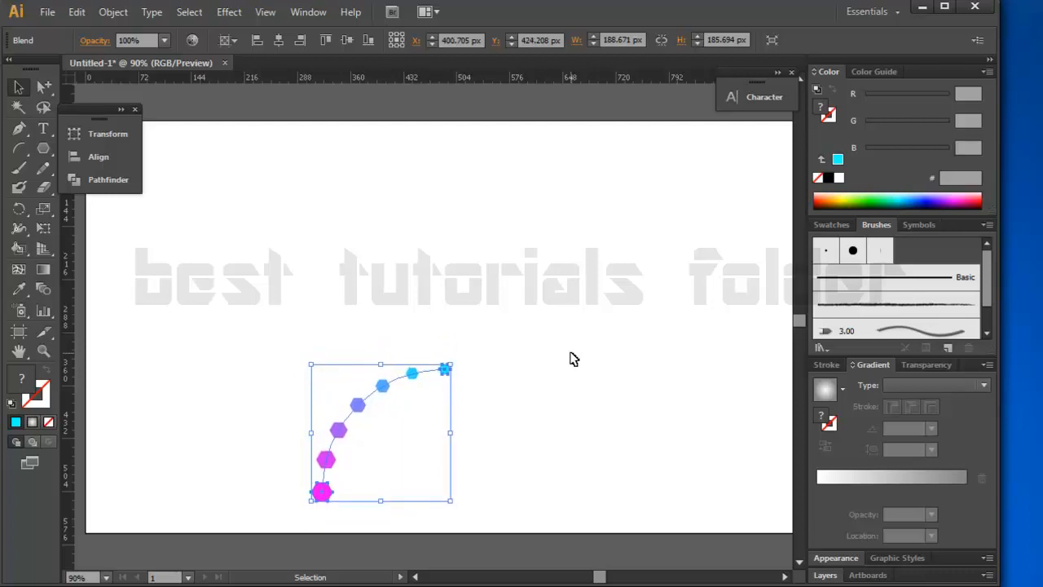
key(Up)
key(Up)
key(Up)
key(Up)
key(Up)
key(Up)
key(Up)
key(Up)
key(Up)
key(Up)
key(Up)
key(Up)
key(Up)
key(Up)
key(Up)
key(Up)
key(Up)
key(Up)
key(Up)
key(Up)
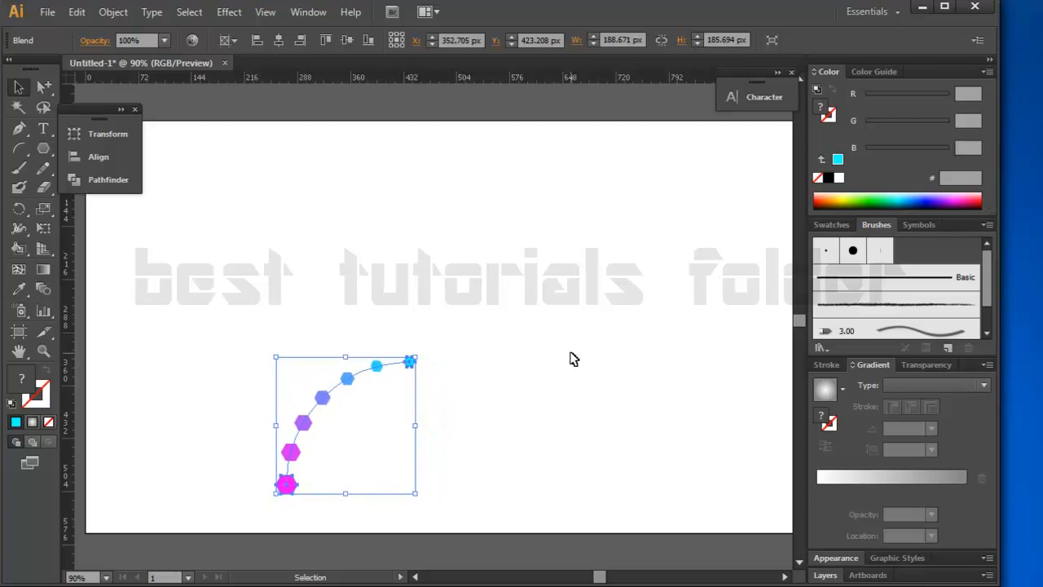
key(Down)
key(Down)
key(Down)
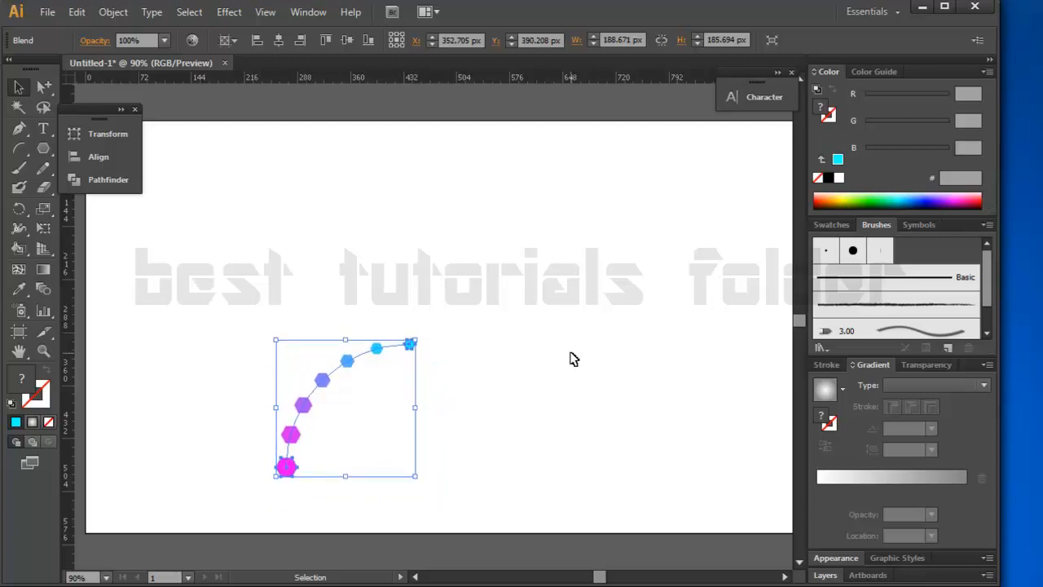
Create a copy of the blend rotated about -15° around a point just beyond its small cyan end
click(528, 335)
click(19, 208)
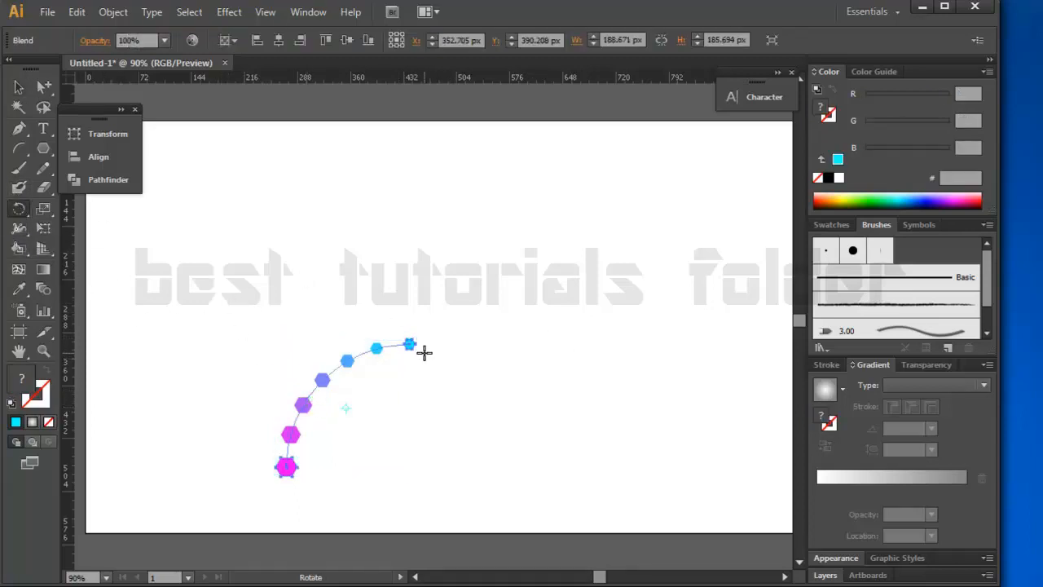
click(424, 349)
drag(299, 424, 280, 394)
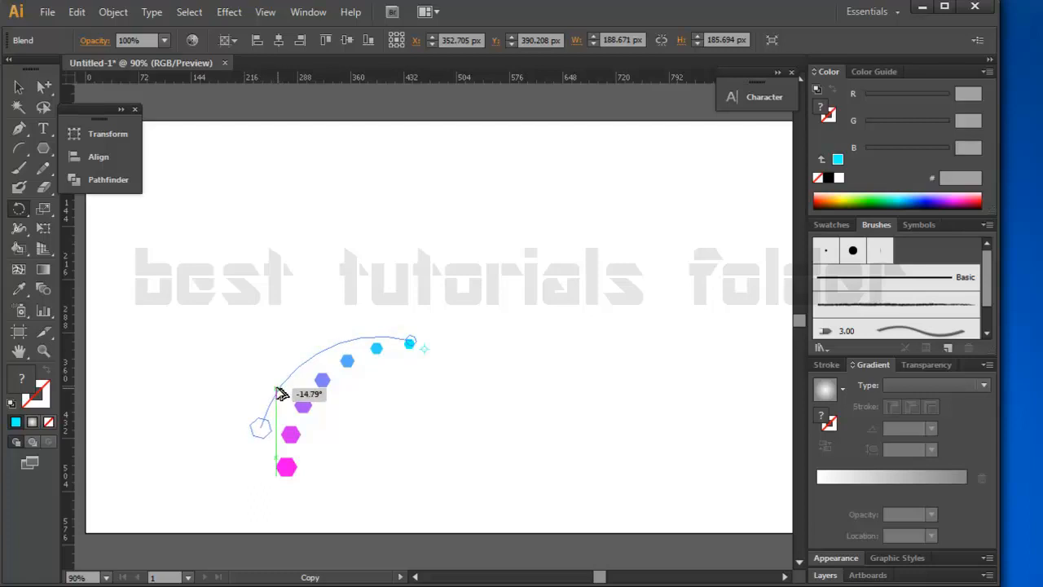
drag(280, 394, 277, 386)
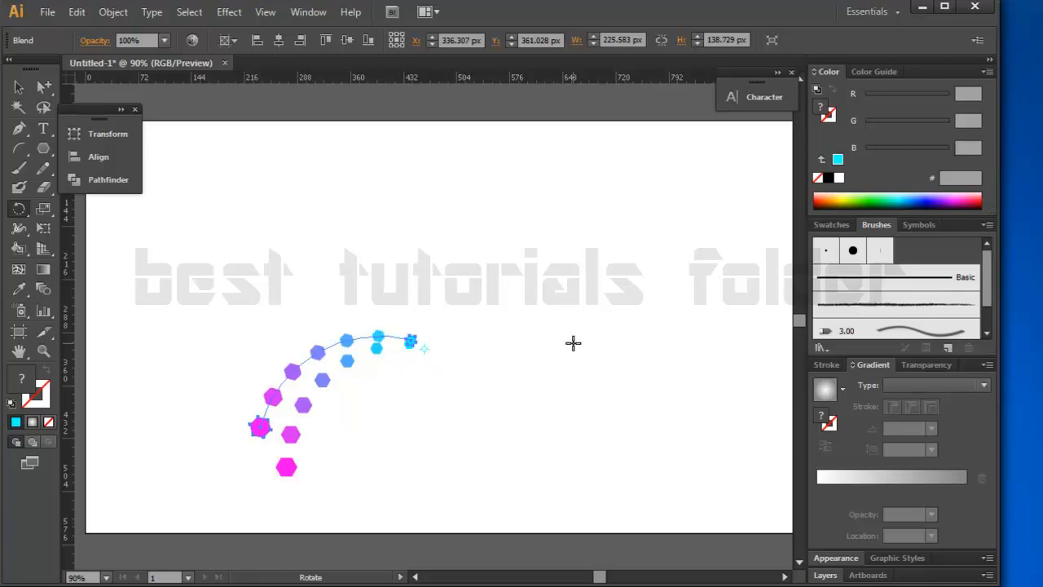
Repeat the rotated copy around the same point until the hexagon arms close into a full circle
key(ctrl+d)
key(ctrl+d)
key(ctrl+d)
key(ctrl+d)
key(ctrl+d)
key(ctrl+d)
key(ctrl+d)
key(ctrl+d)
key(ctrl+d)
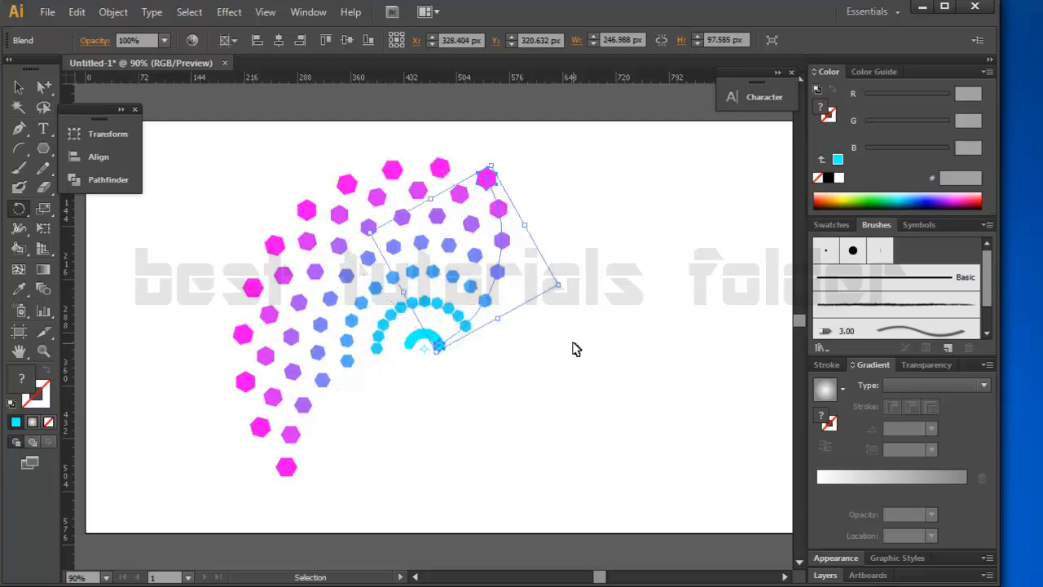
key(ctrl+d)
key(ctrl+d)
key(ctrl+d)
key(ctrl+d)
key(ctrl+d)
key(ctrl+d)
key(ctrl+d)
key(ctrl+d)
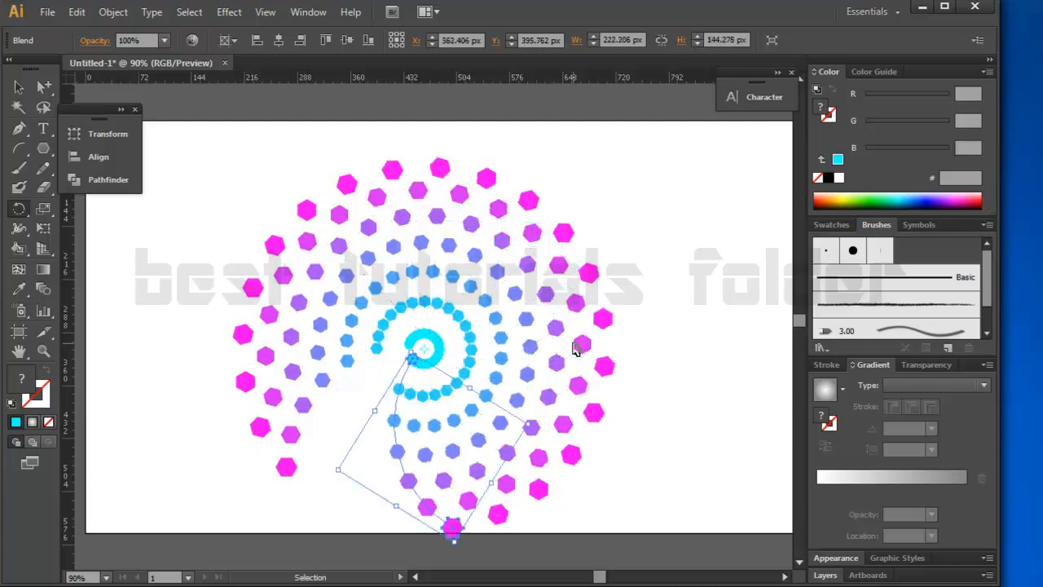
key(ctrl+d)
key(ctrl+d)
key(ctrl+d)
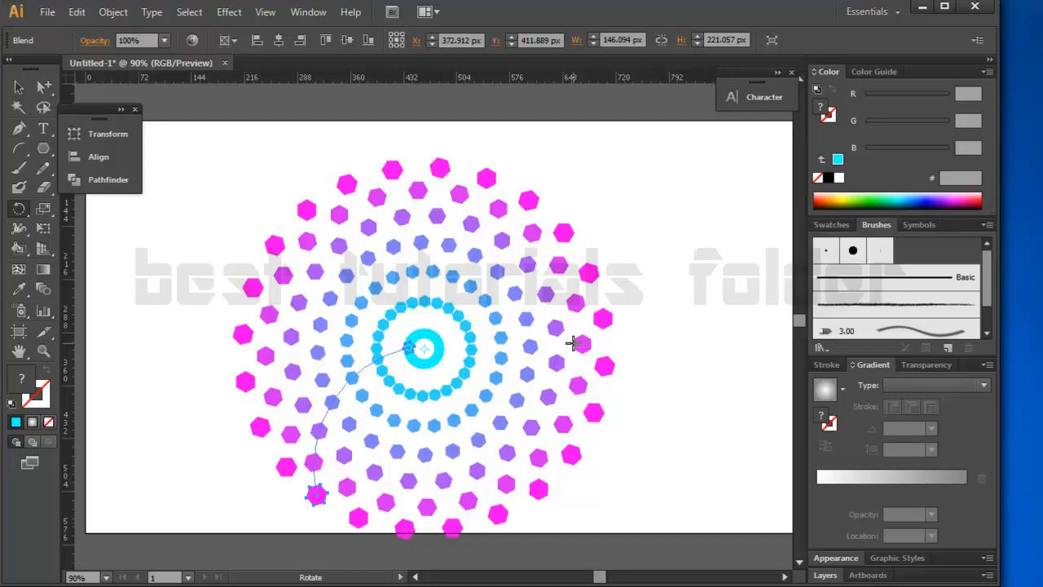
Scale all hexagon arms together about their centre to about 400 by 399 px and move them up about 21 px
click(18, 86)
click(170, 225)
drag(201, 156, 679, 480)
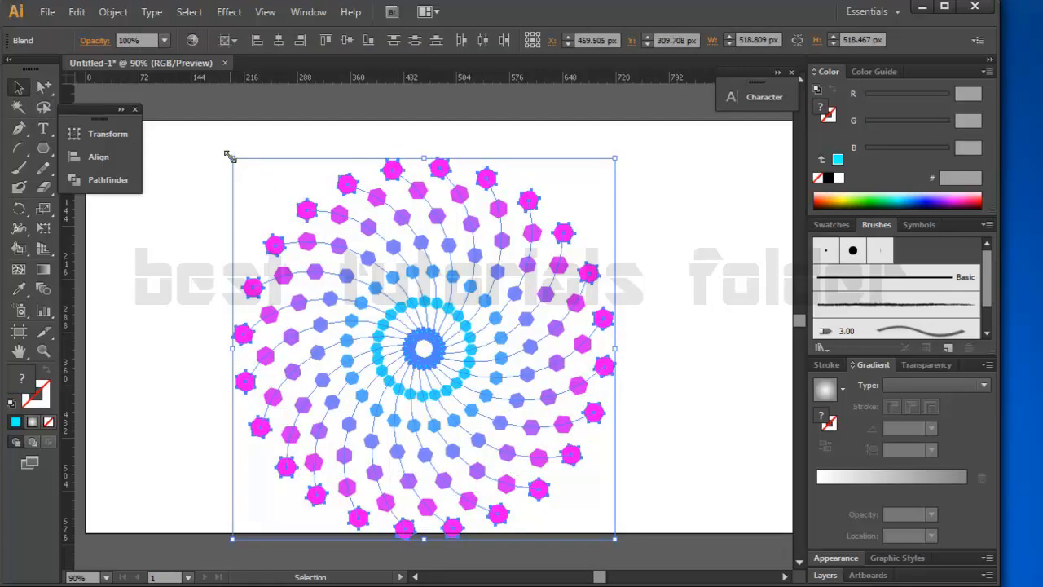
drag(230, 156, 277, 202)
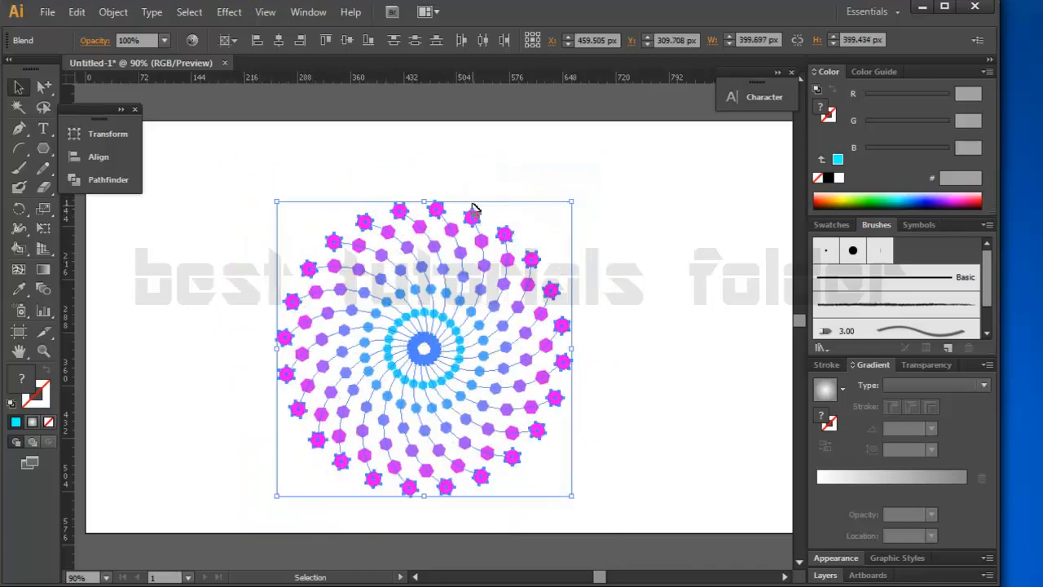
drag(479, 231, 479, 215)
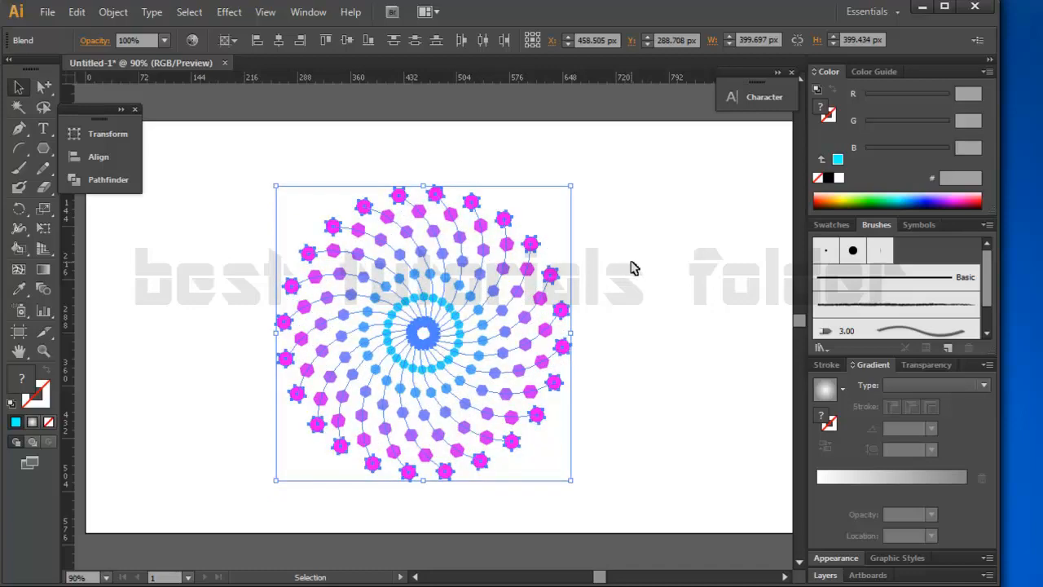
Try to recolour one arm near the top of the rosette red (FF0000) and undo the colour change
click(634, 267)
click(436, 193)
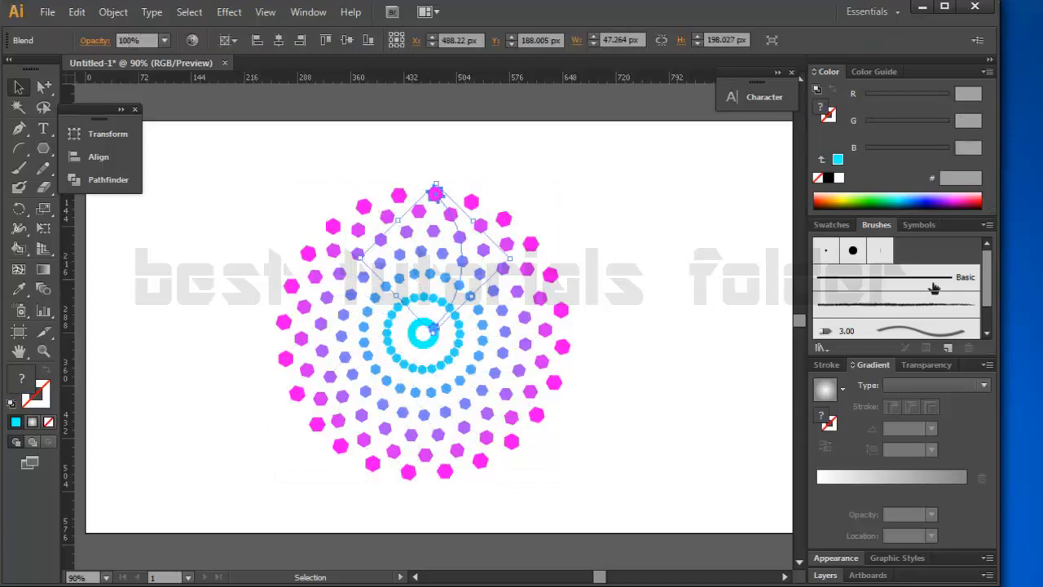
click(874, 72)
click(831, 72)
double_click(25, 389)
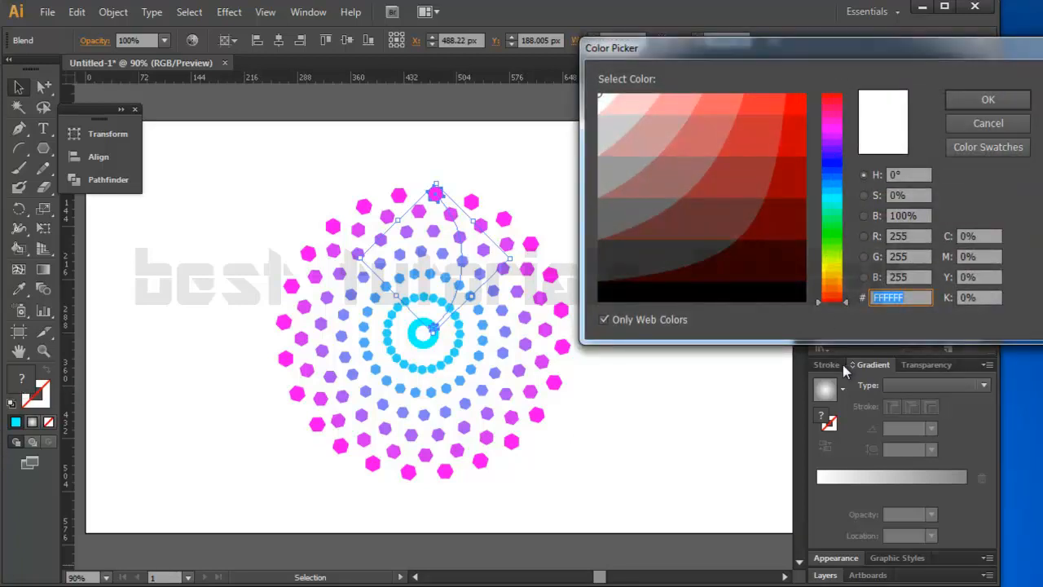
click(797, 100)
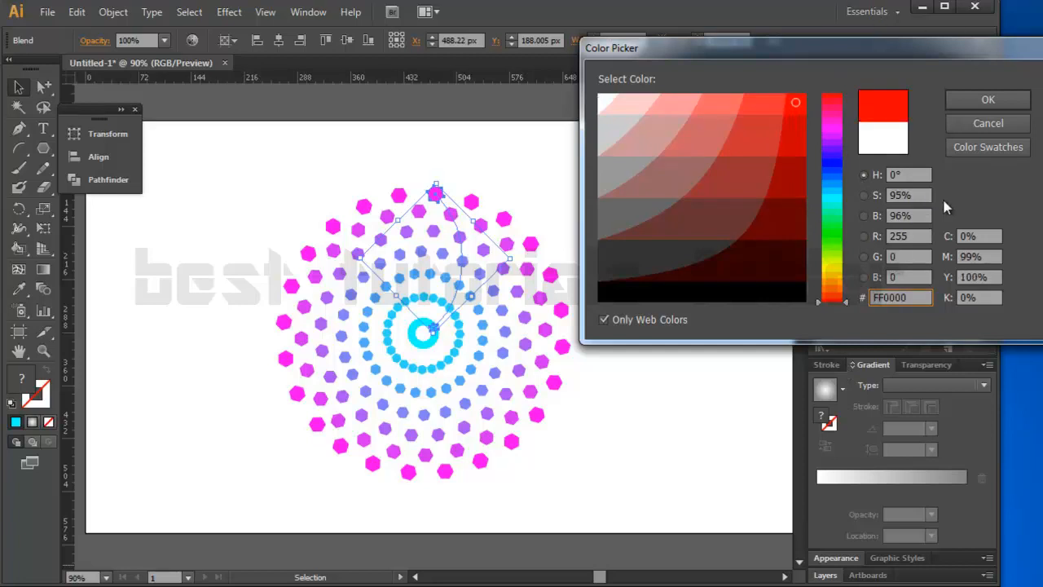
click(989, 101)
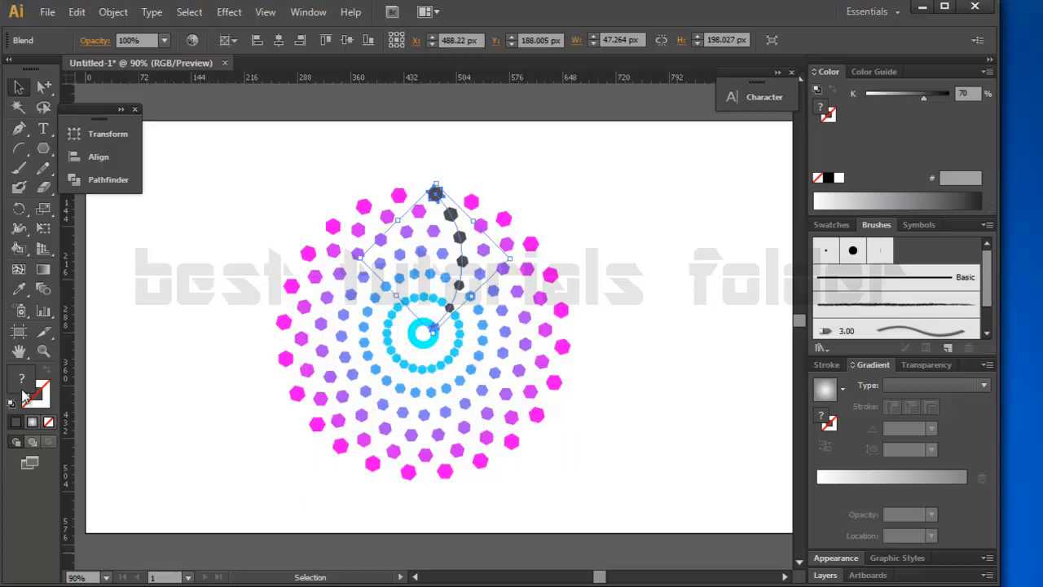
click(77, 12)
click(97, 29)
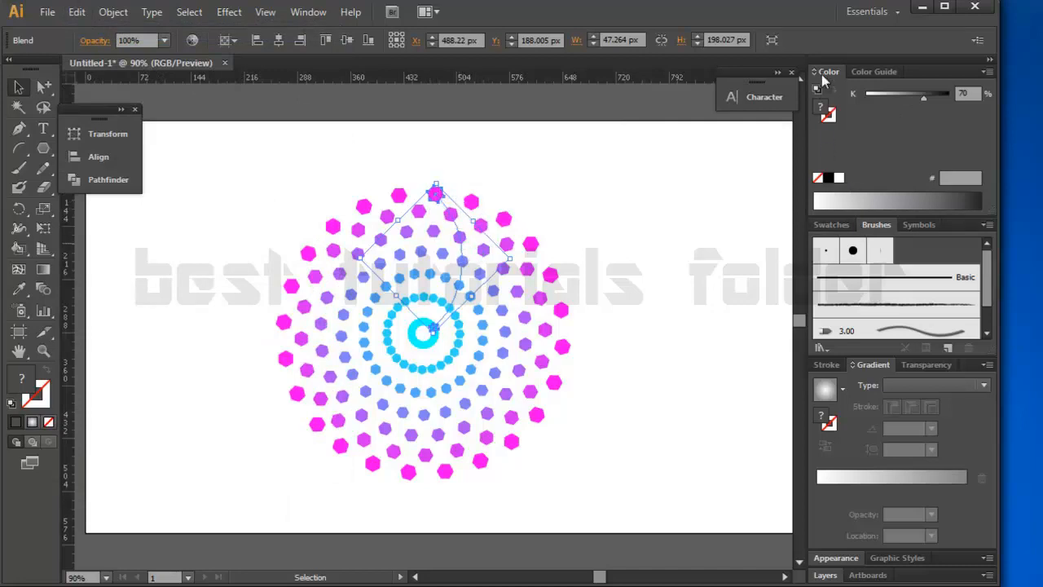
Switch the colour sliders to the CMYK model with nothing selected in the document
click(986, 72)
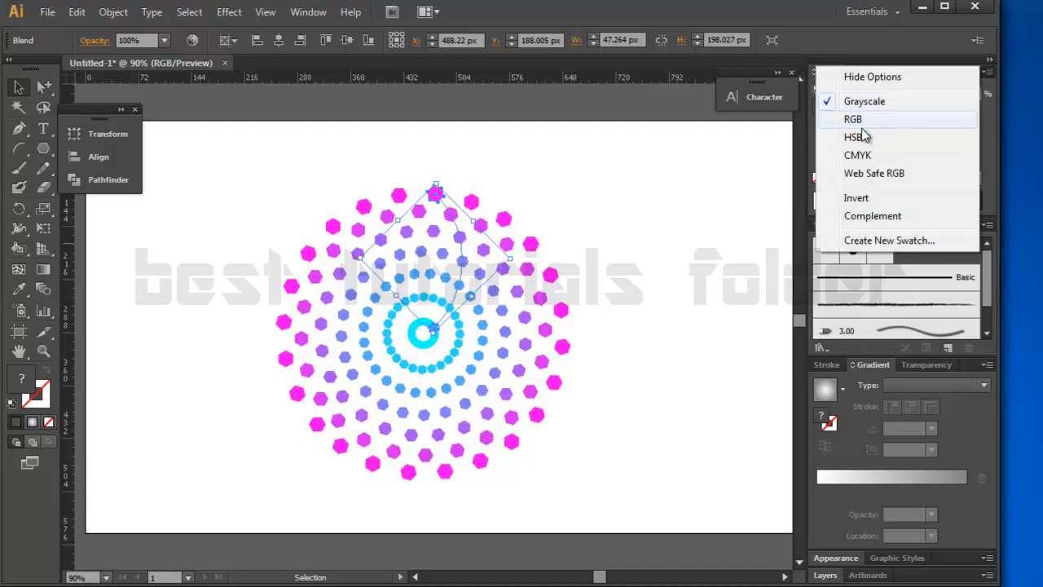
click(860, 153)
click(693, 429)
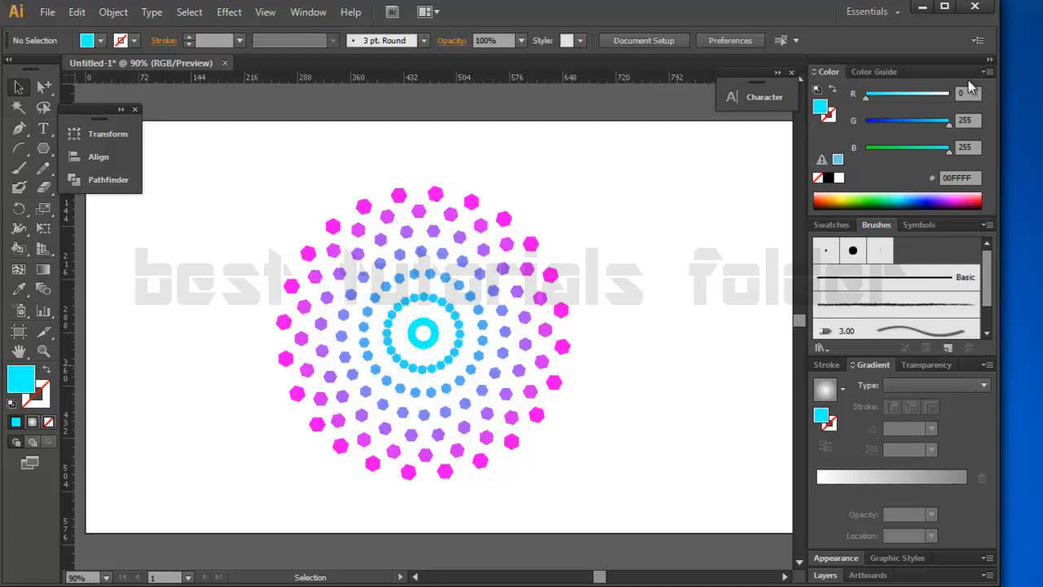
click(983, 72)
click(859, 154)
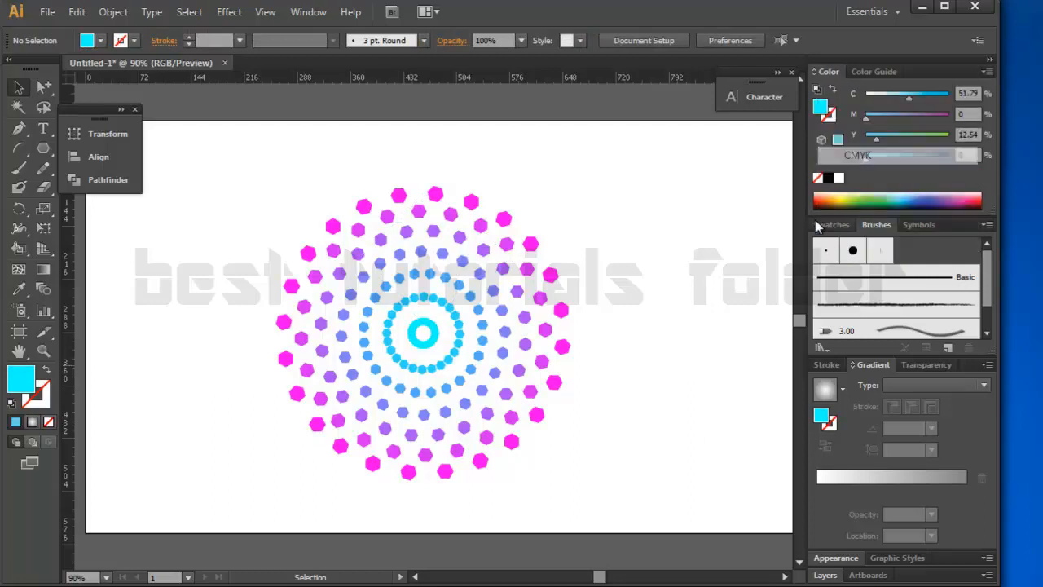
Recolour the arm ending just left of the rosette's top green (C 67.84, Y 100) and the second arm clockwise from it light blue (C 62.35)
click(399, 204)
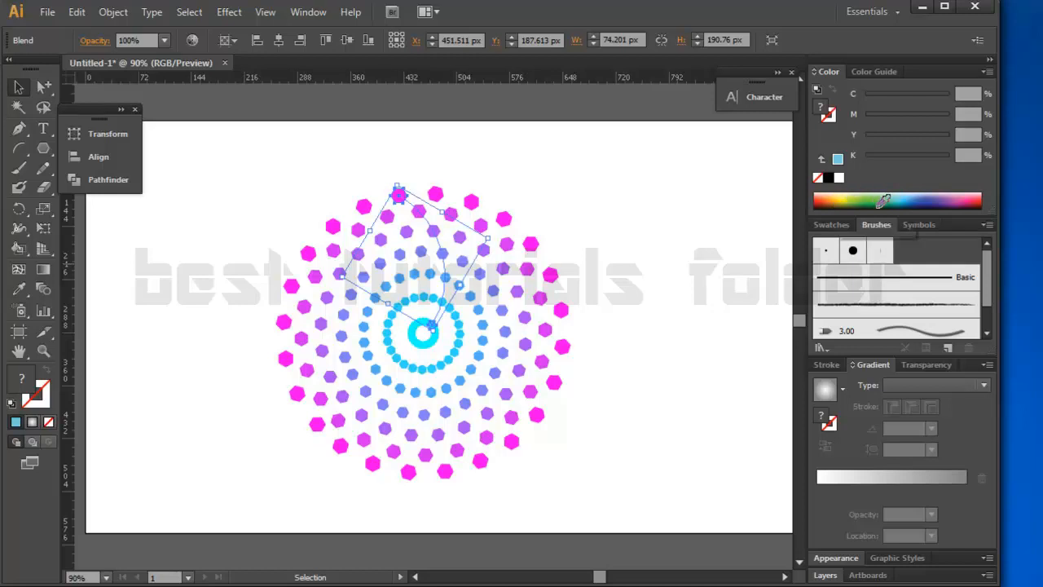
click(876, 198)
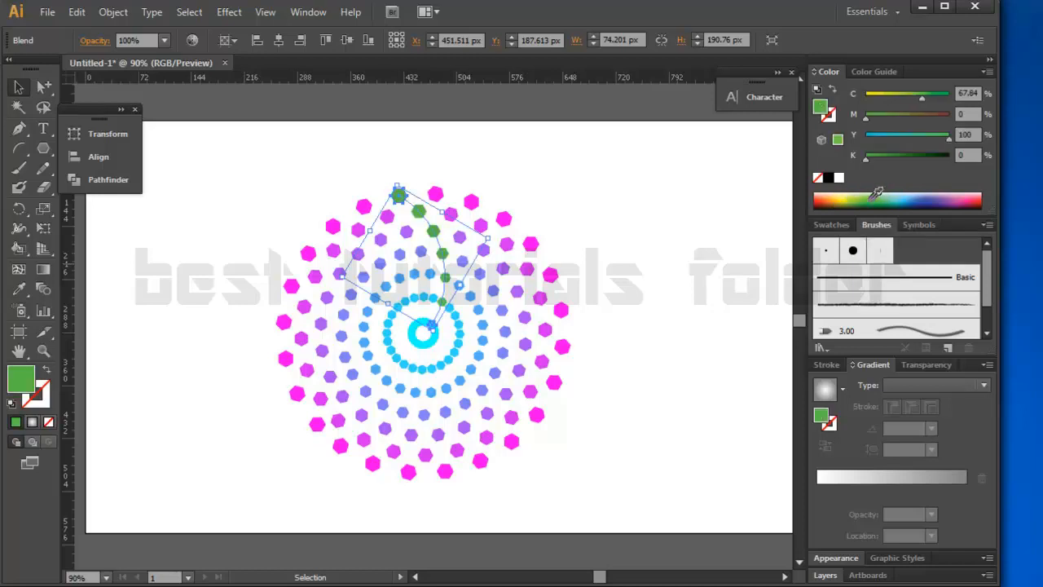
click(472, 202)
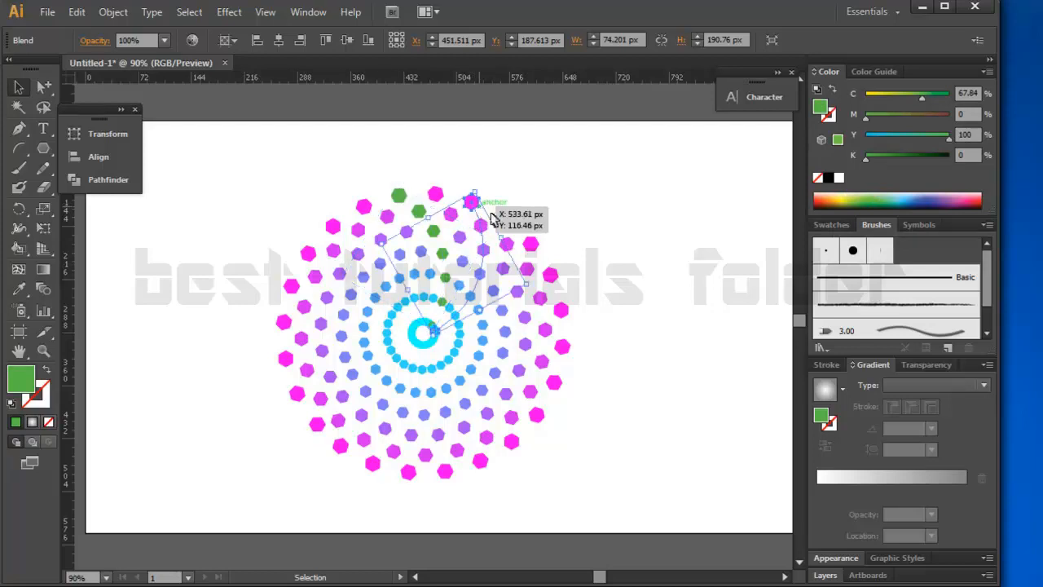
click(907, 195)
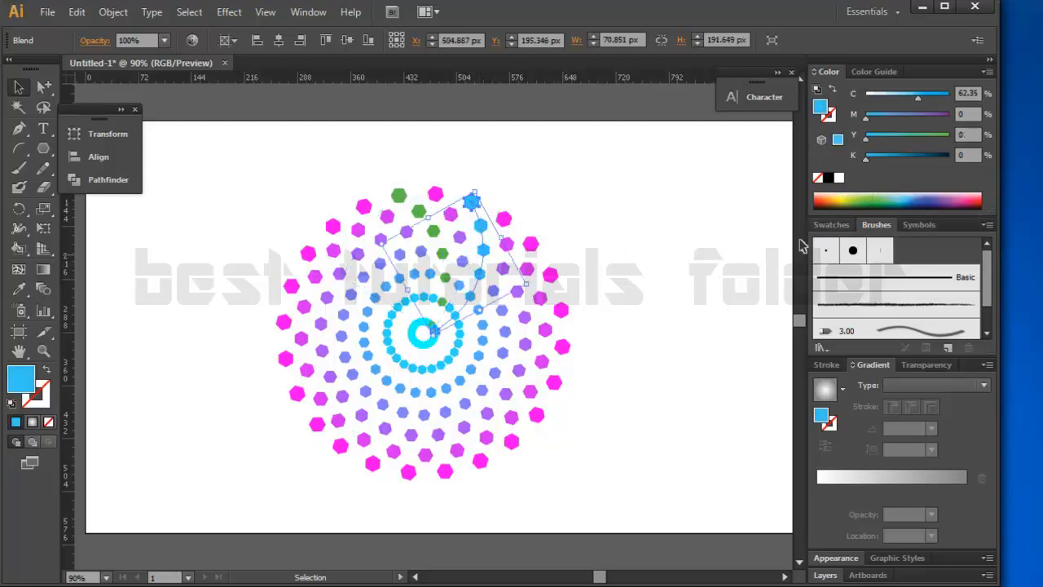
Continuing clockwise on every second arm, recolour one magenta-pink (C 24.31, M 92.55) and one red (C 18.43, M 100, Y 100, K 10.98)
click(531, 243)
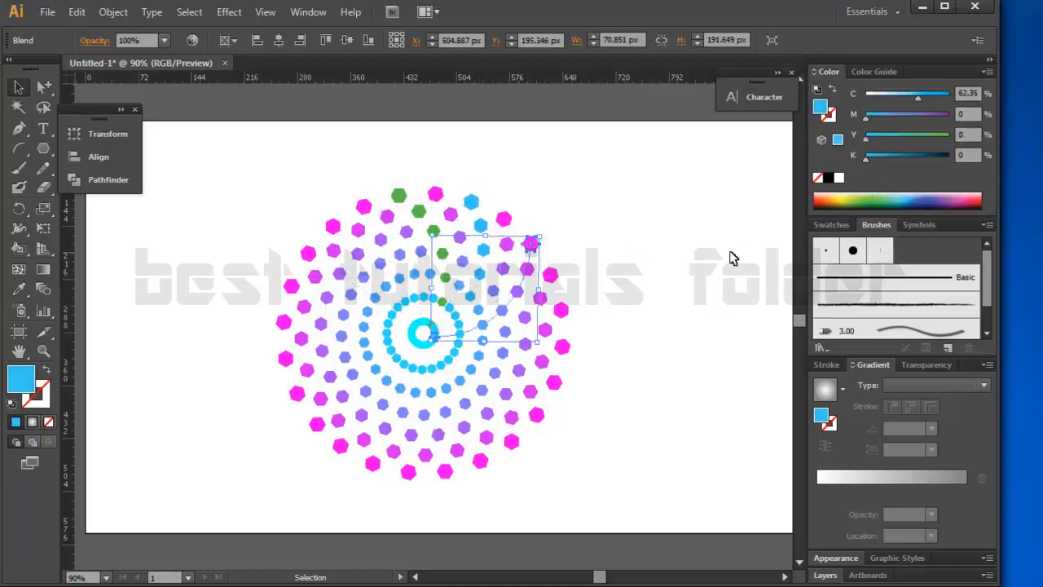
click(963, 195)
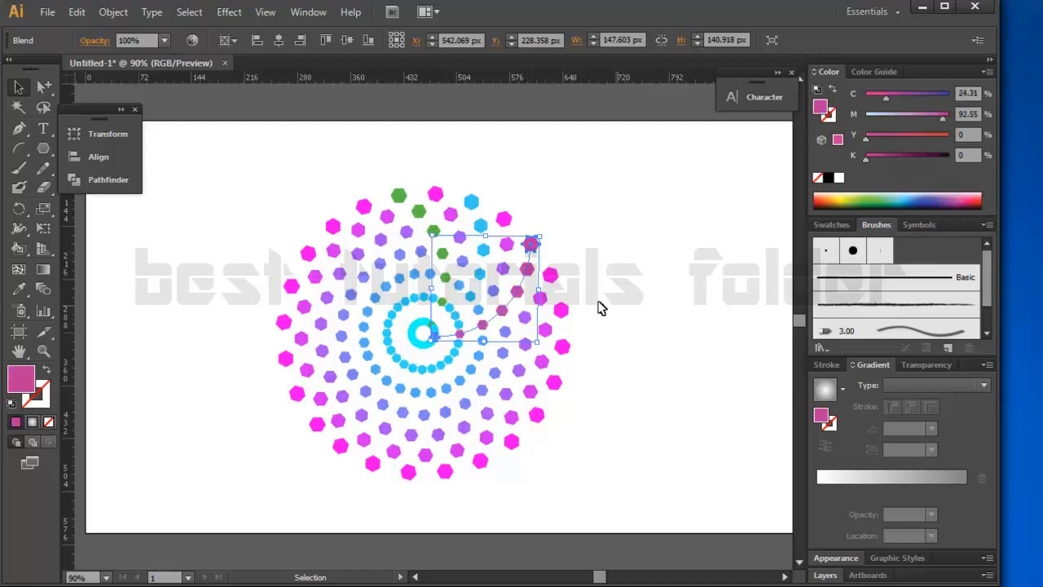
click(561, 310)
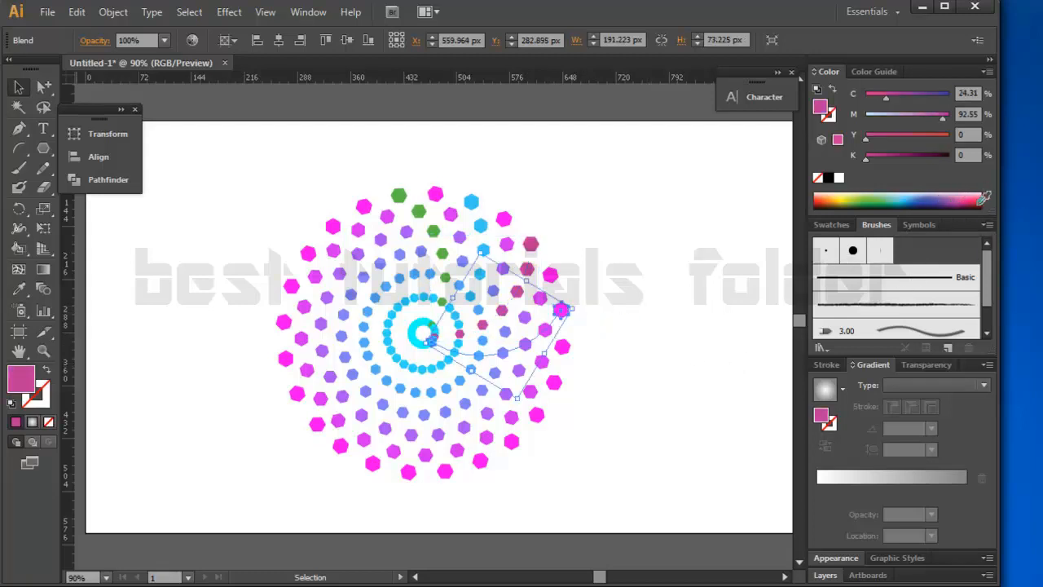
click(986, 196)
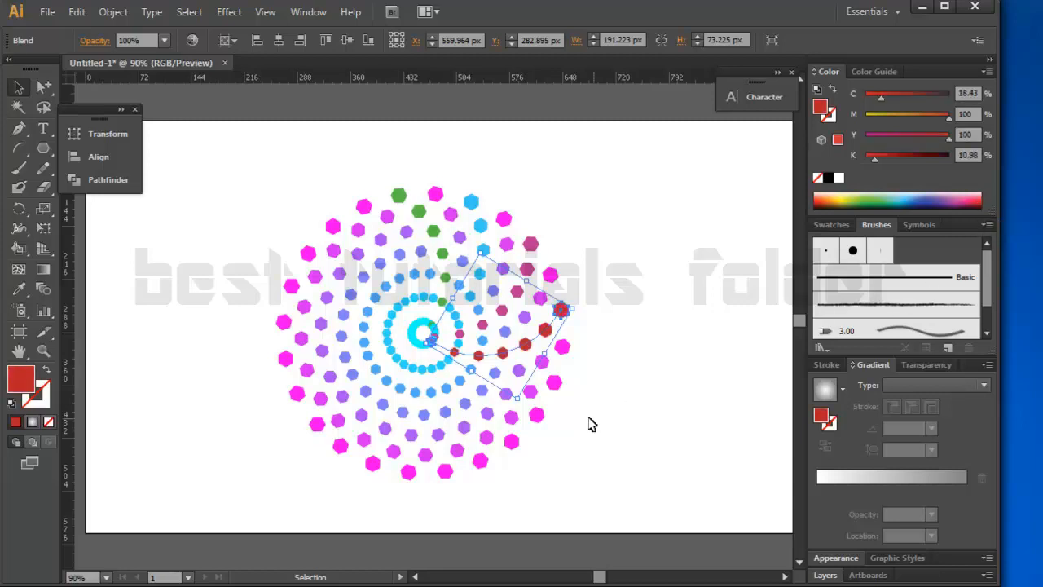
Recolour the next two alternate arms clockwise yellow (C 13.33, Y 100) and dark blue (C 100, M 100, Y 16.47, K 21.18)
click(553, 383)
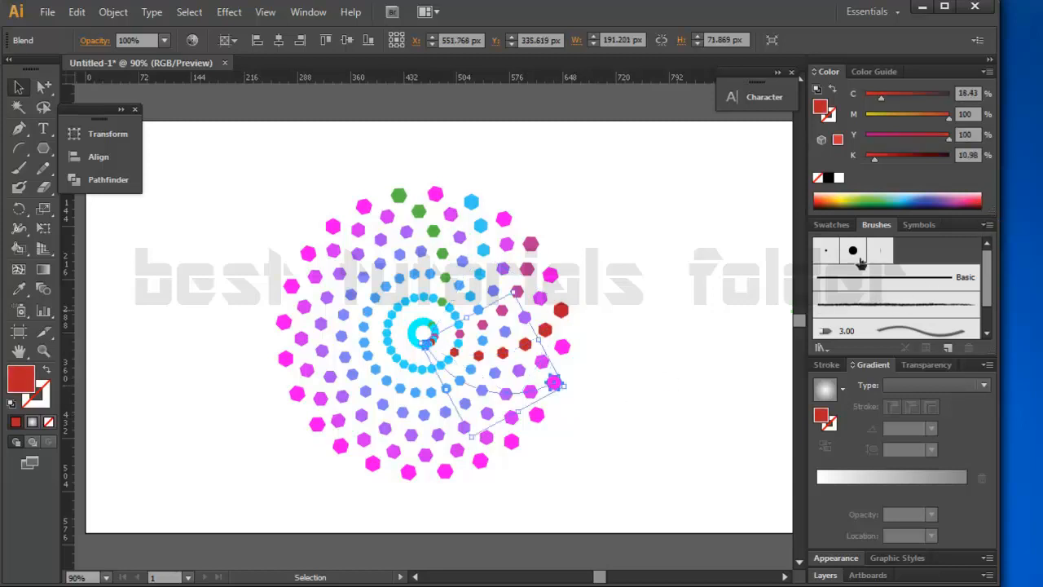
click(846, 195)
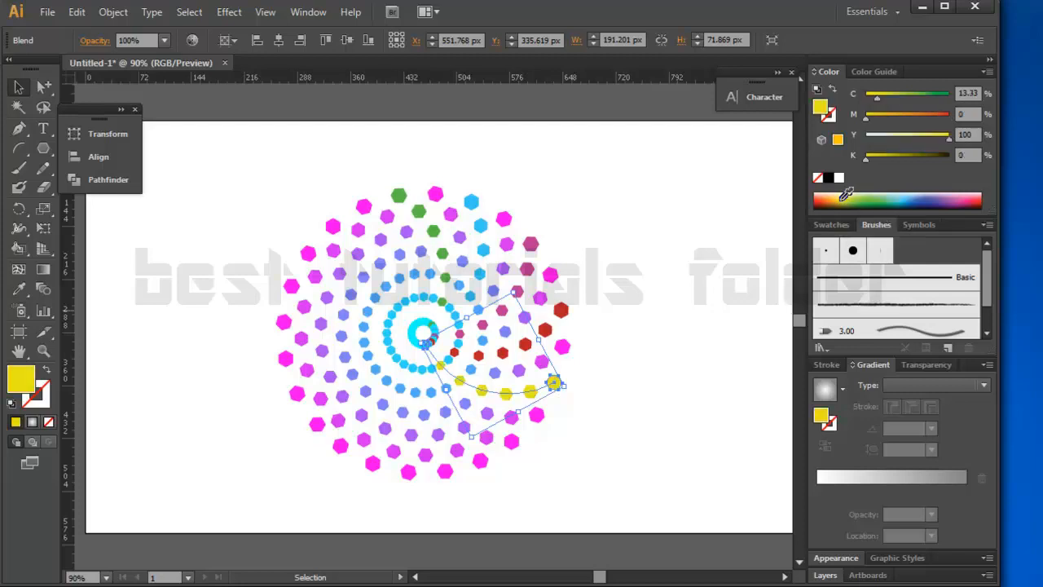
click(516, 442)
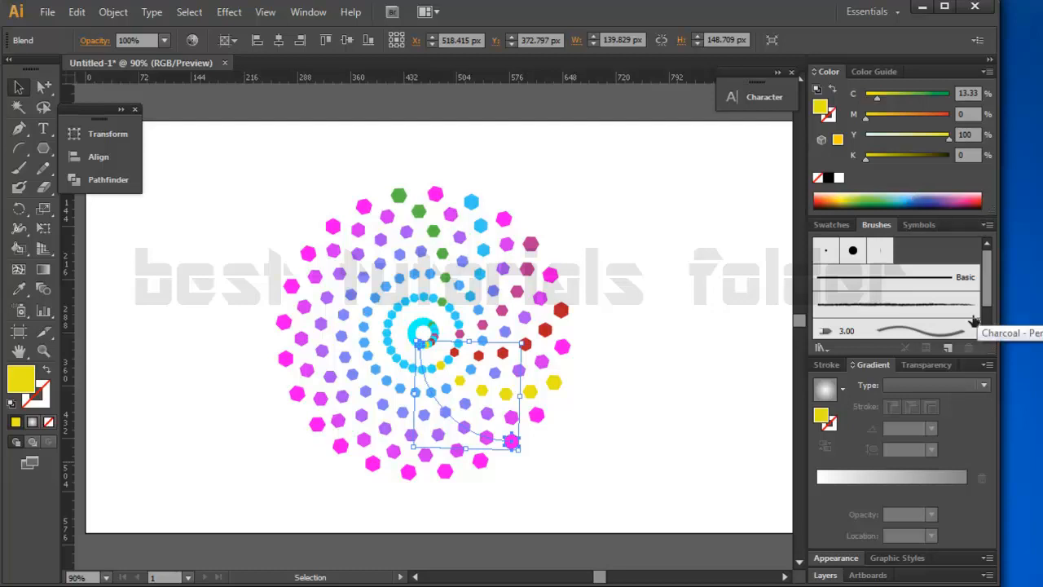
click(937, 198)
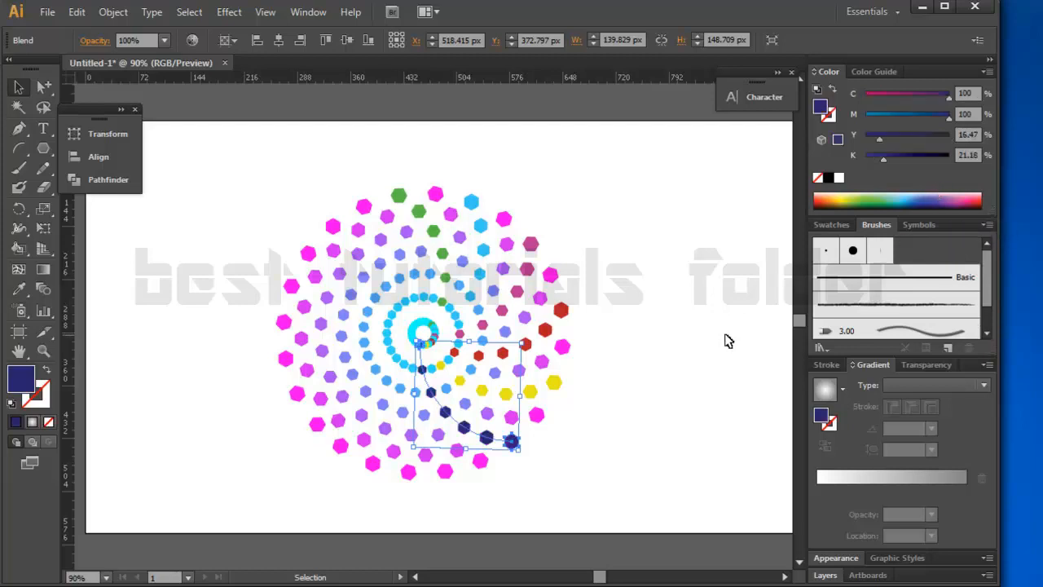
With the Eyedropper, copy the green arm's colour and the light blue arm's colour onto the next two alternate arms at the rosette's bottom
click(444, 474)
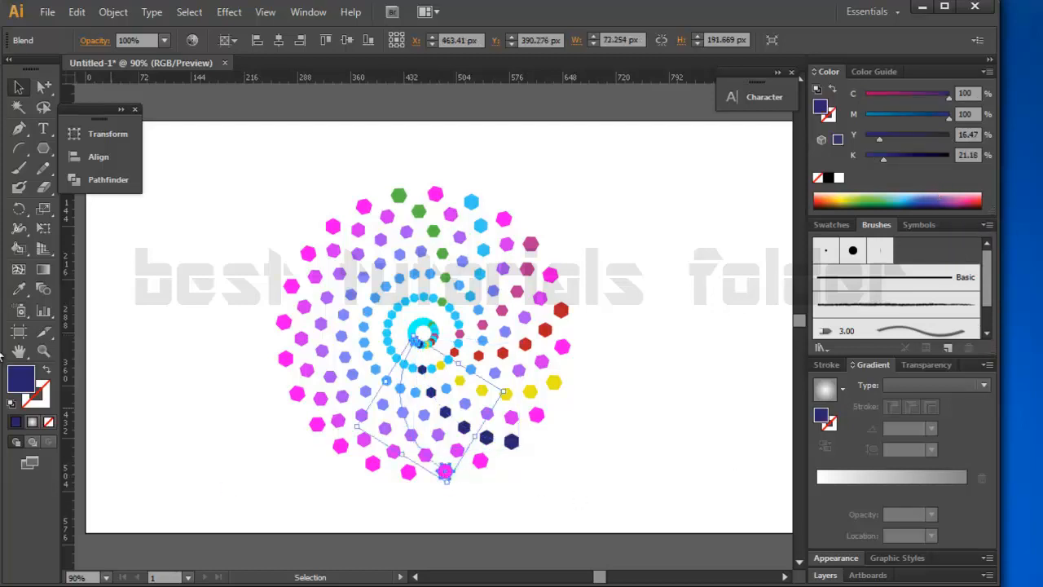
click(19, 289)
click(400, 196)
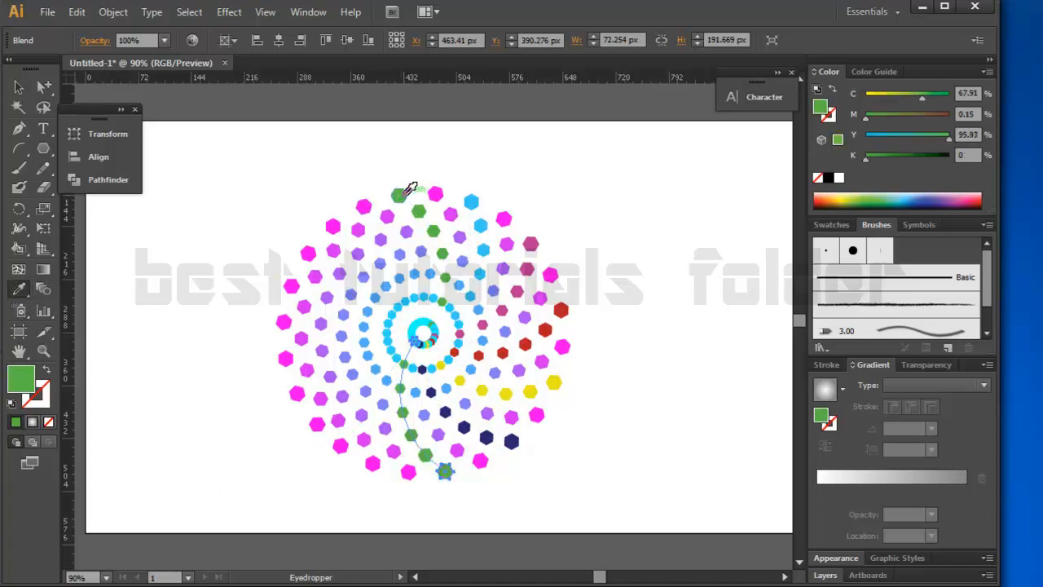
key(v)
click(372, 463)
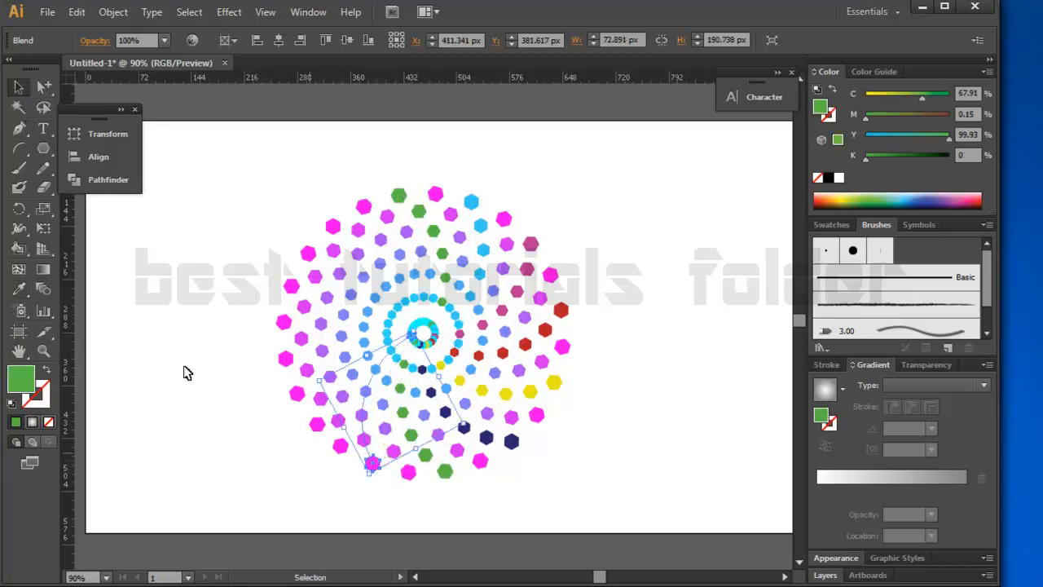
click(19, 289)
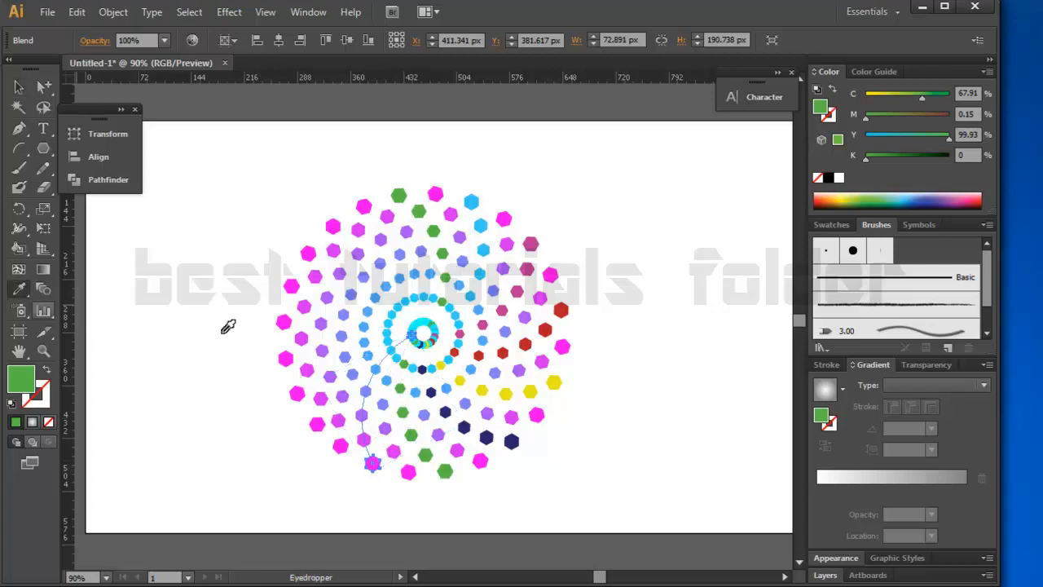
click(471, 200)
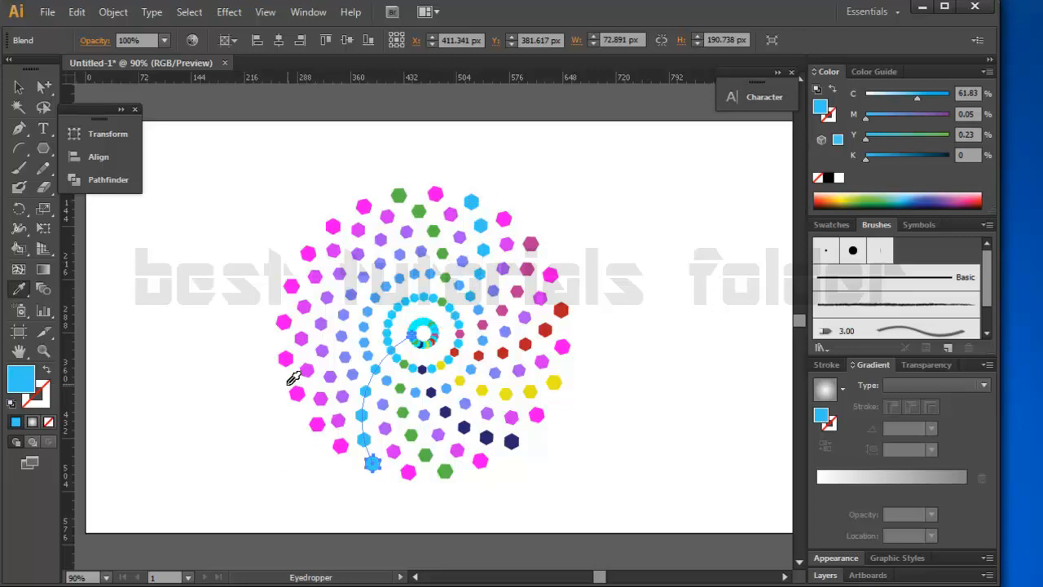
key(v)
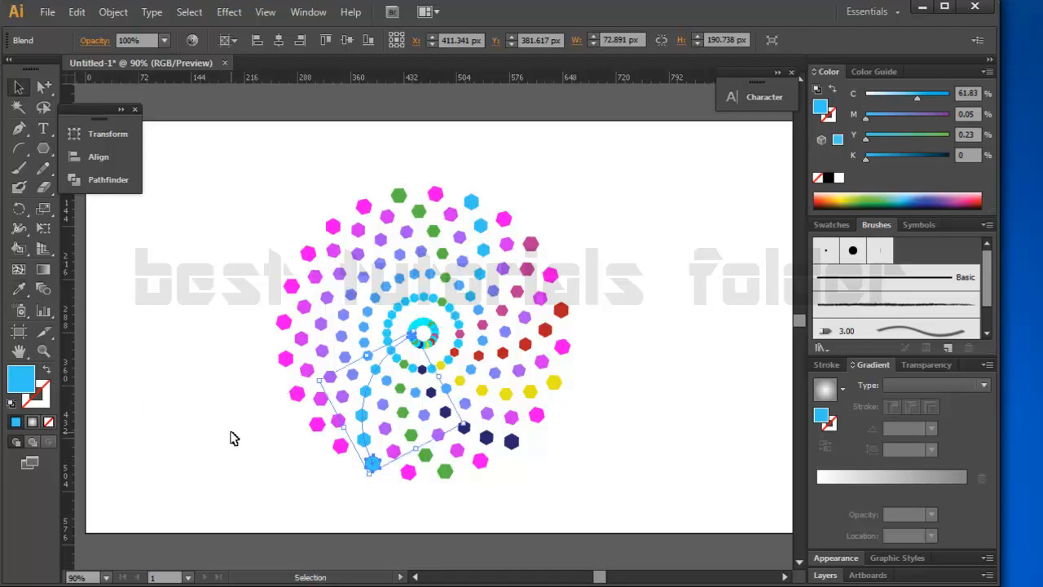
Copy the magenta-pink and red arm colours with the Eyedropper onto the next two alternate arms on the rosette's lower-left side
drag(342, 461, 317, 424)
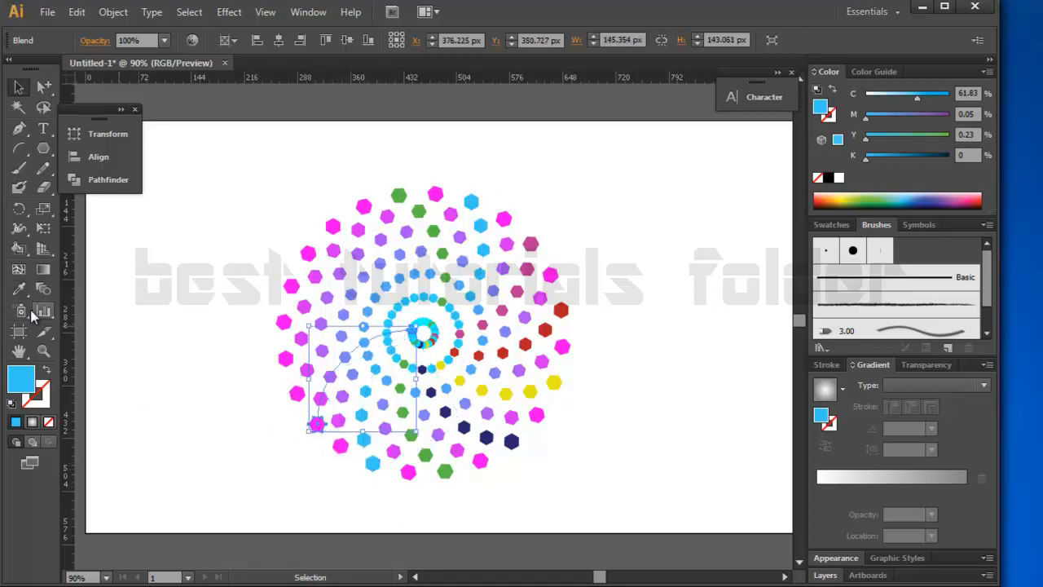
click(17, 292)
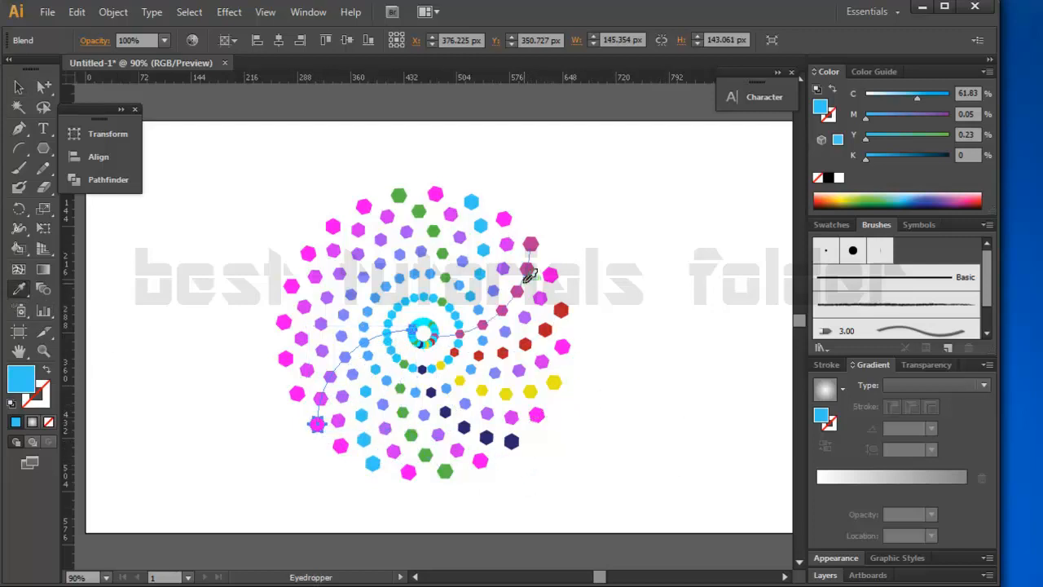
click(533, 242)
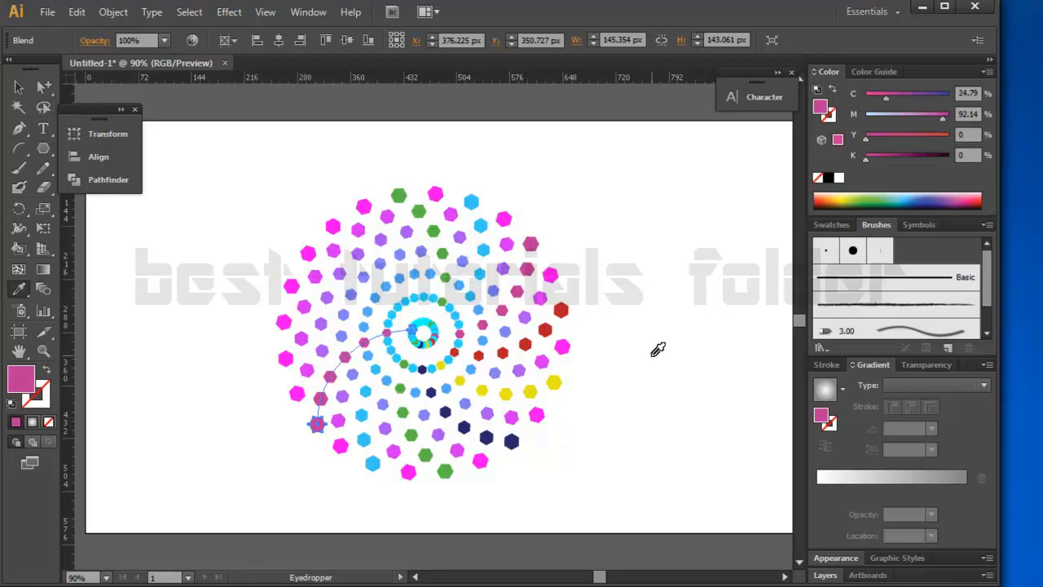
key(v)
drag(288, 441, 285, 359)
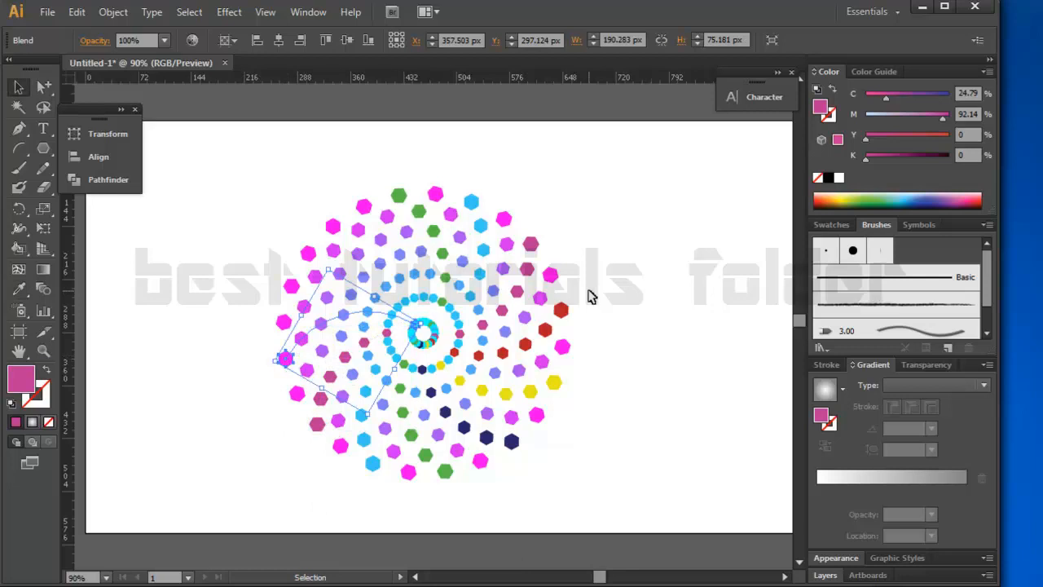
key(i)
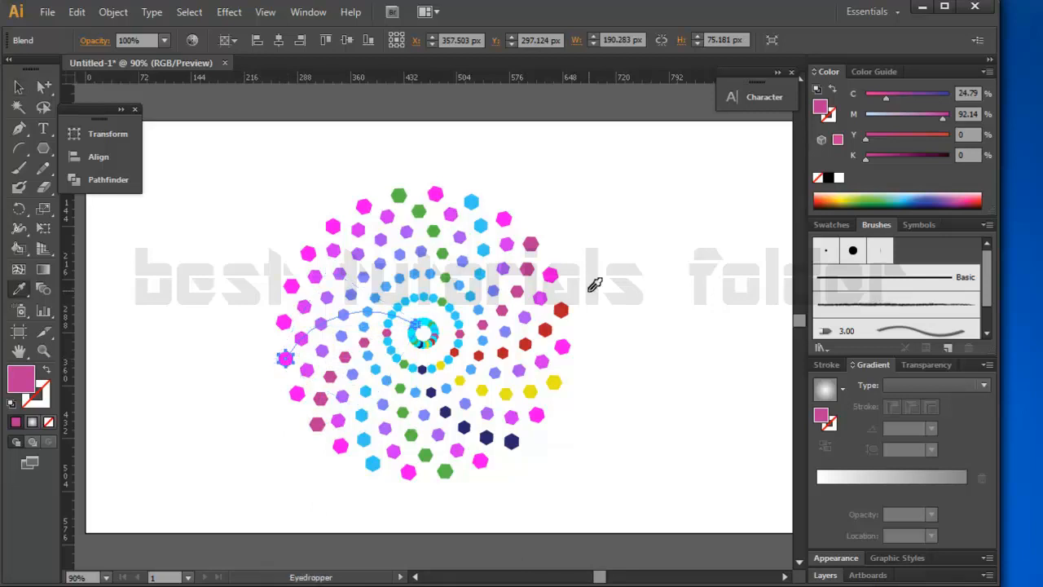
click(566, 308)
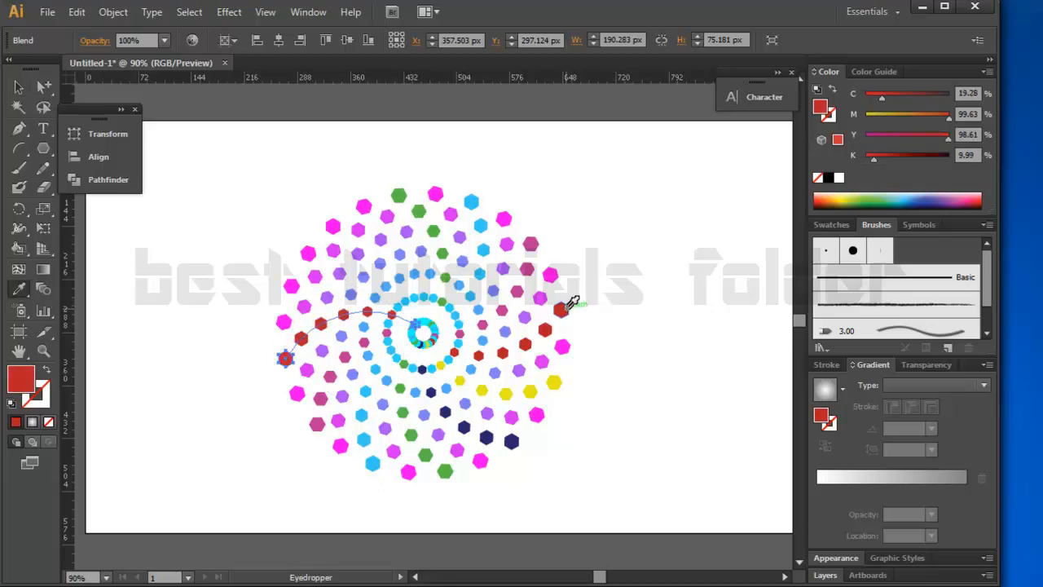
key(v)
Copy the yellow arm's colour with the Eyedropper onto the next alternate arm on the rosette's upper-left side
drag(298, 306, 293, 295)
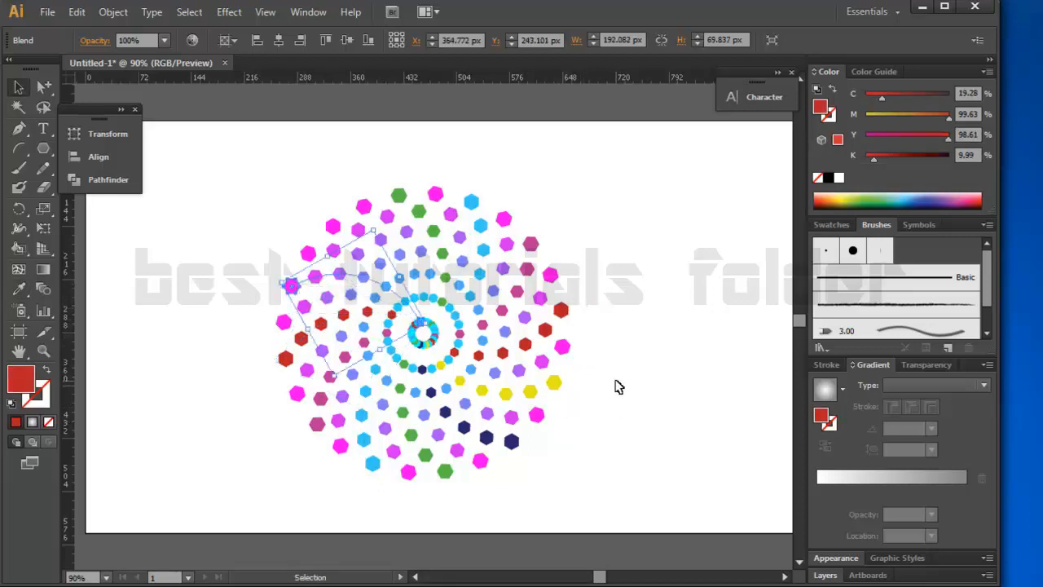
key(i)
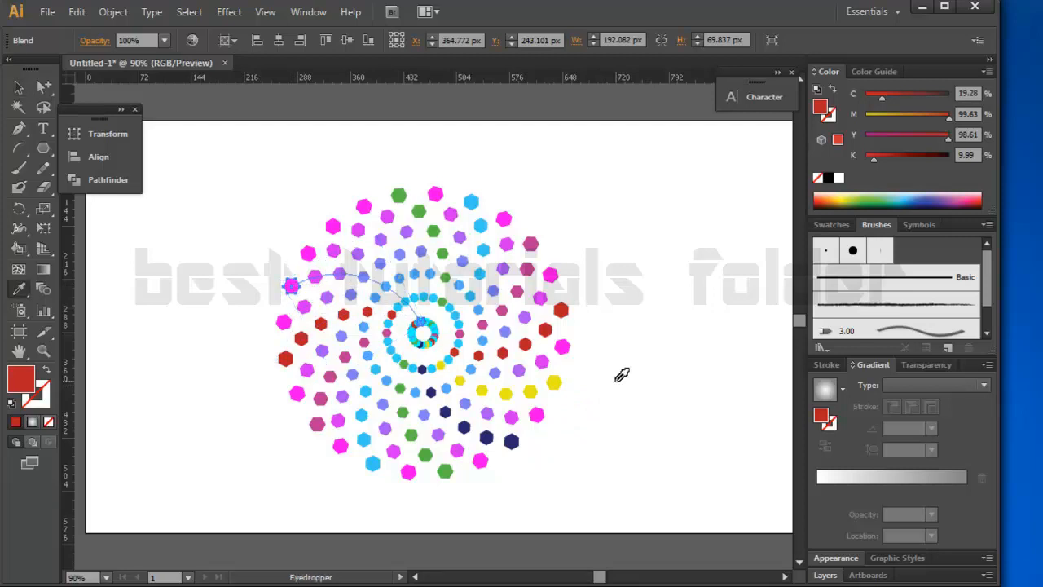
click(554, 381)
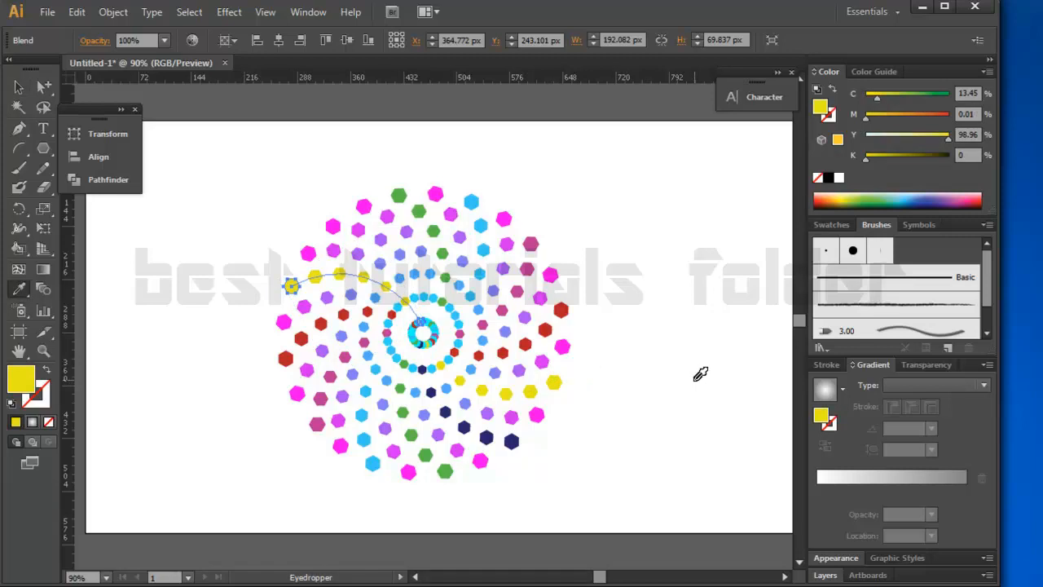
key(v)
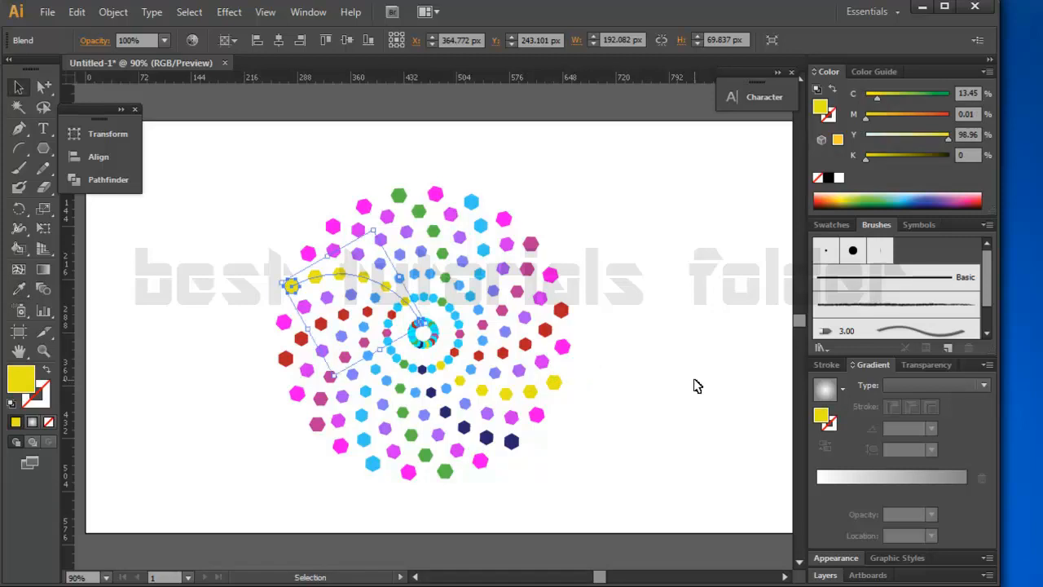
key(i)
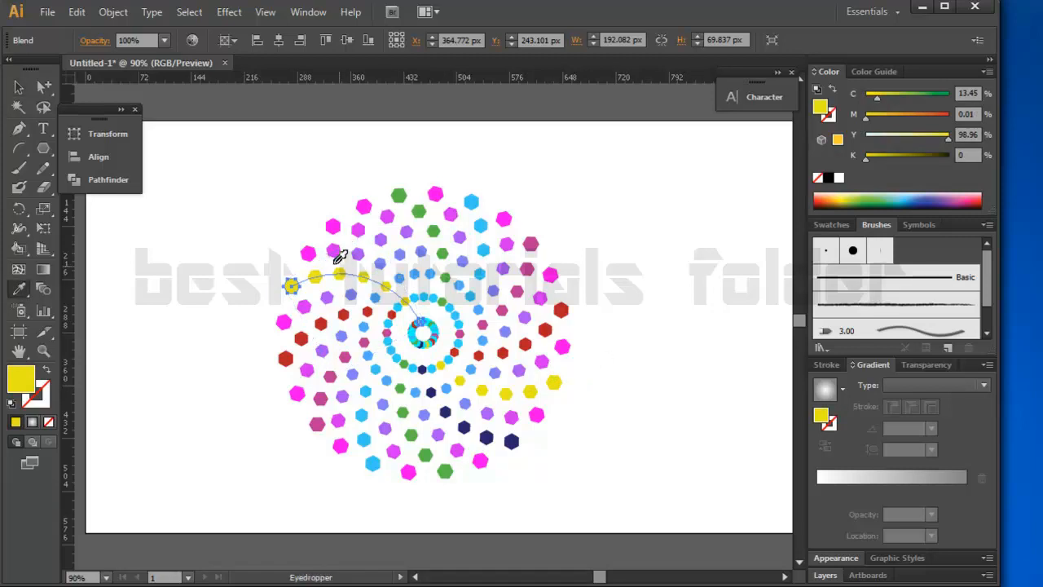
key(v)
Copy the dark blue arm's colour onto the last alternate arm before the top green one and deselect everything
drag(405, 281, 334, 225)
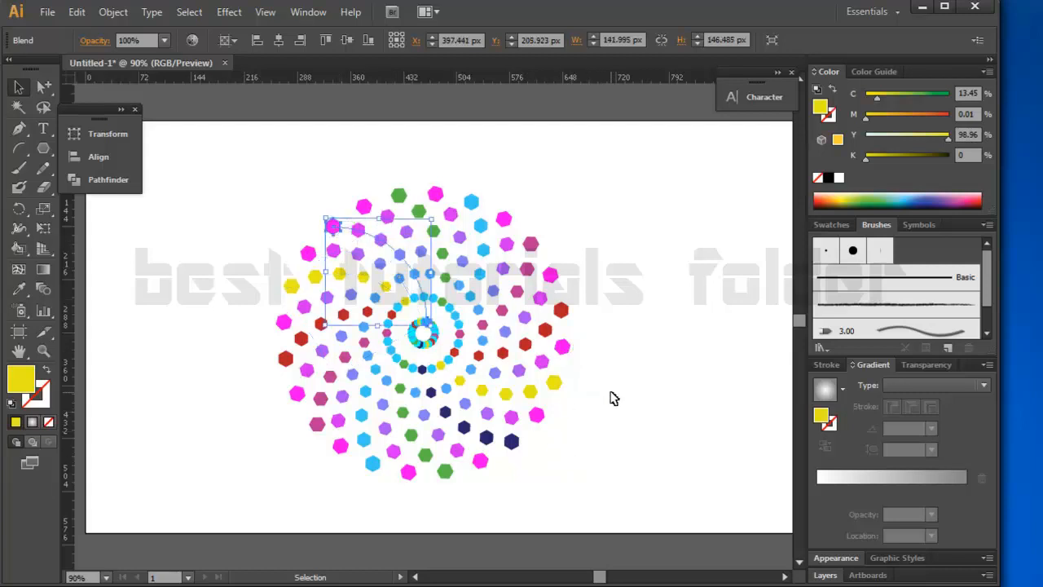
key(i)
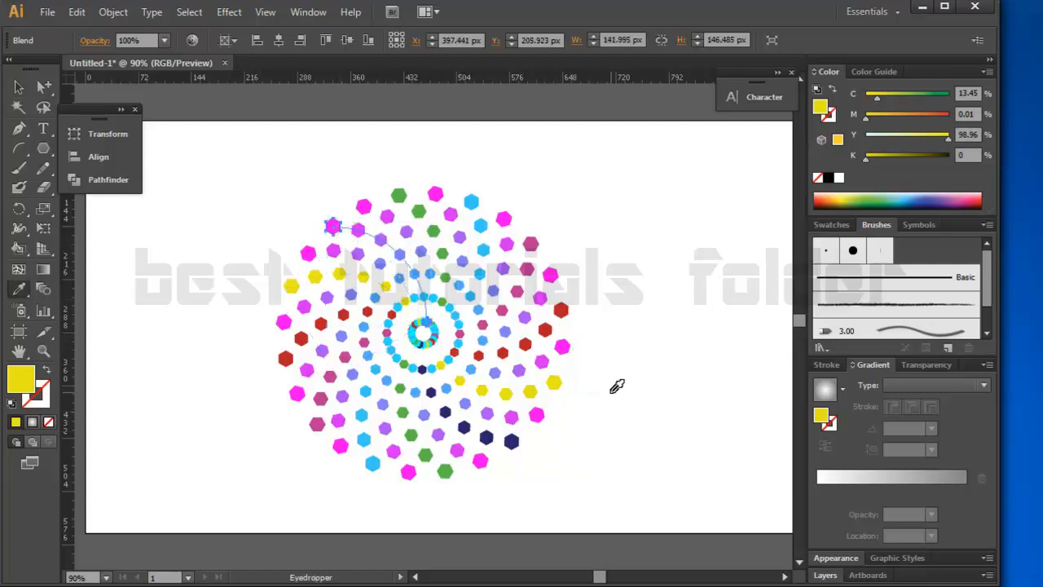
click(509, 440)
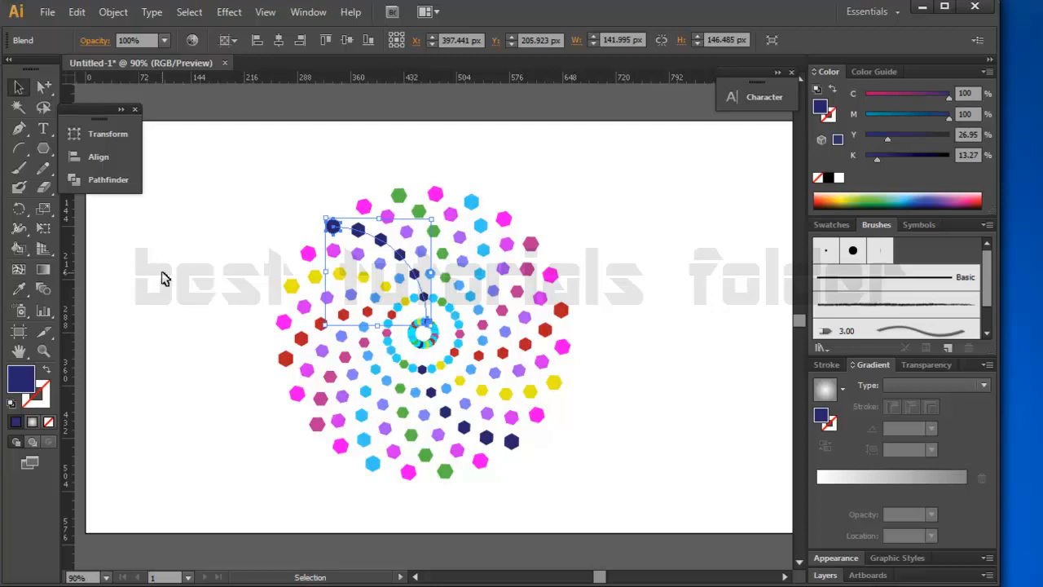
click(638, 361)
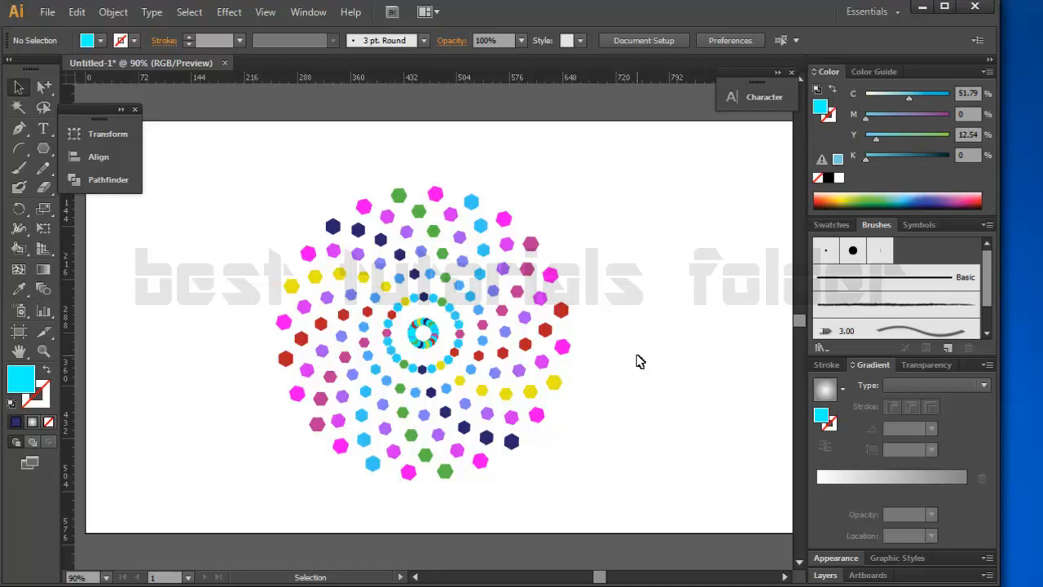
Draw a large cyan hexagon with the Polygon tool at the artboard's upper-left corner, extending over its top edge
drag(44, 148, 113, 205)
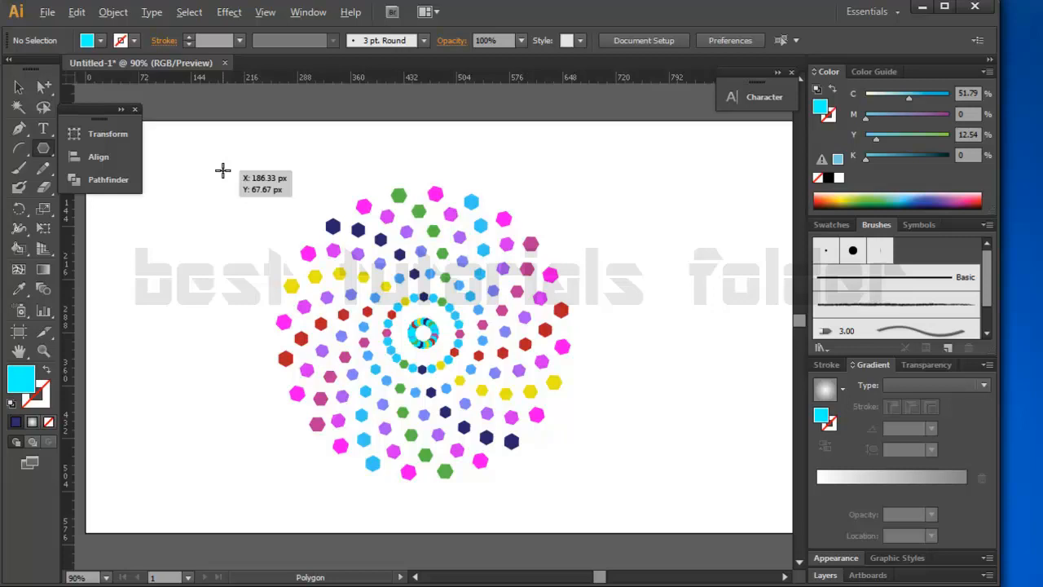
mouse_move(223, 171)
mouse_down()
mouse_move(419, 291)
mouse_move(470, 361)
mouse_move(263, 236)
mouse_up()
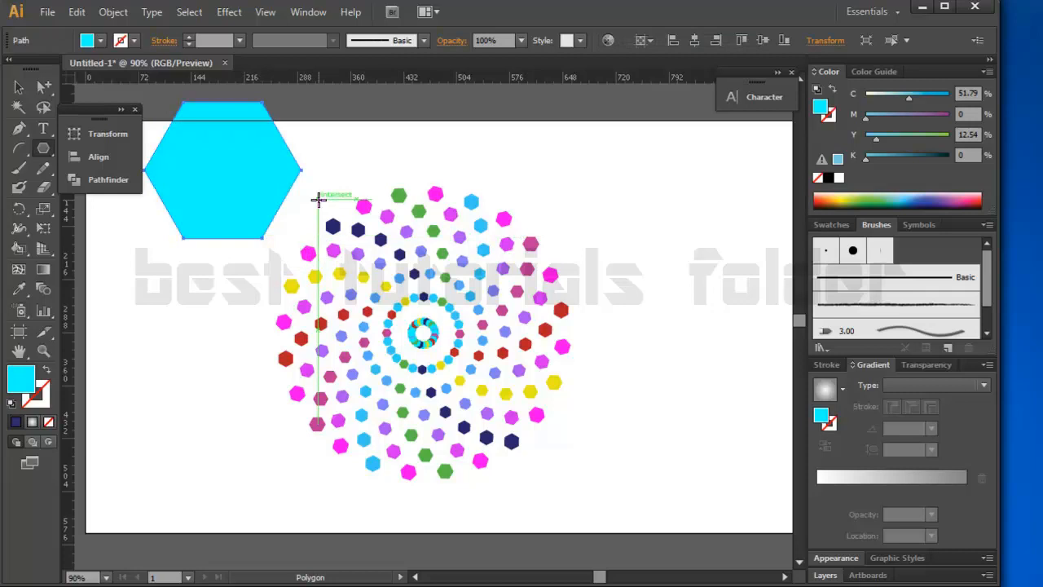
Undo the corner hexagon and draw a larger one from the rosette's centre with the Polygon tool, covering the whole rosette
key(ctrl+z)
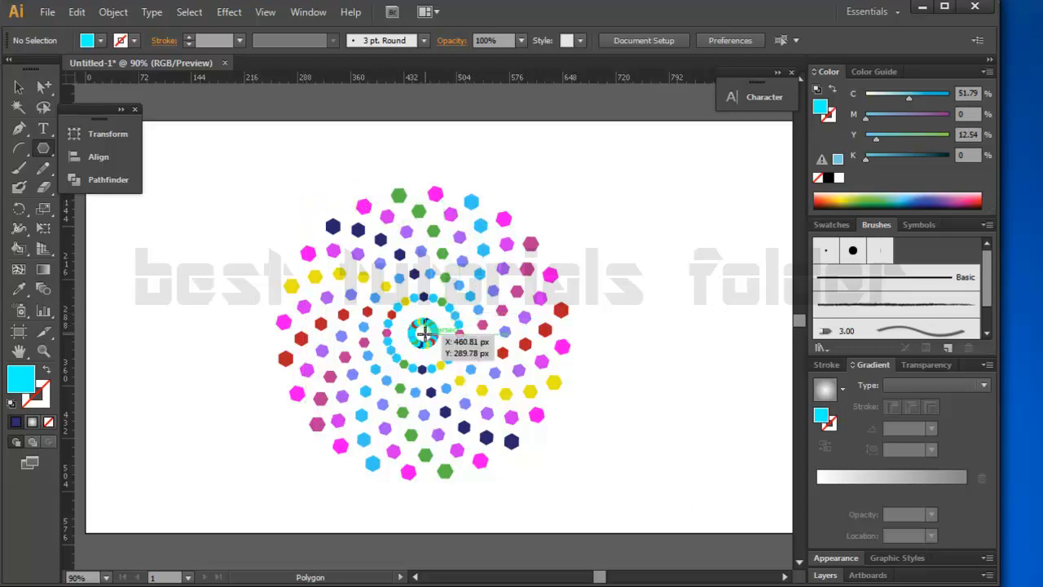
drag(423, 333, 555, 469)
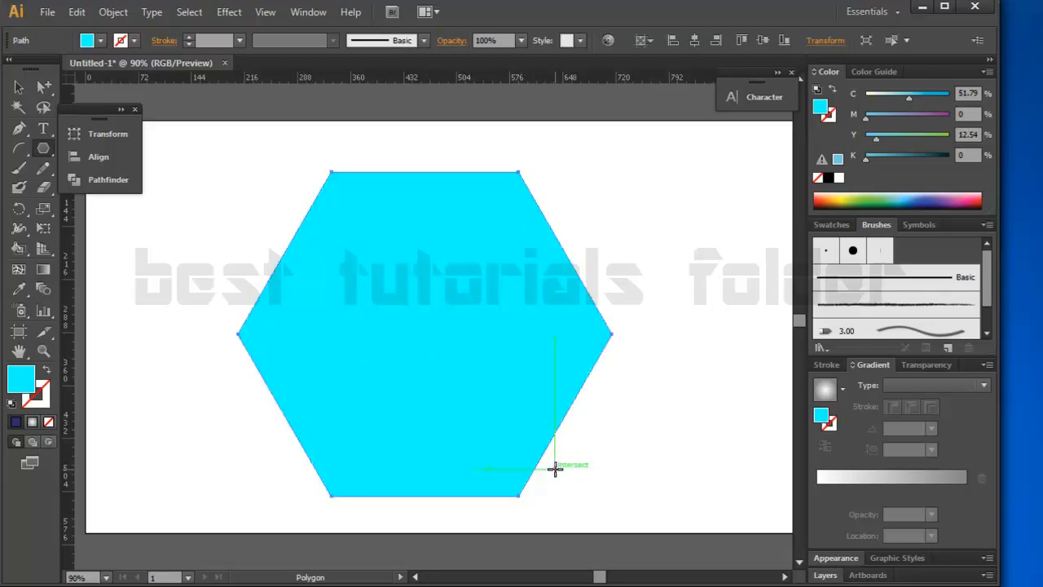
Fill the large hexagon with the white-to-grey radial gradient
click(32, 422)
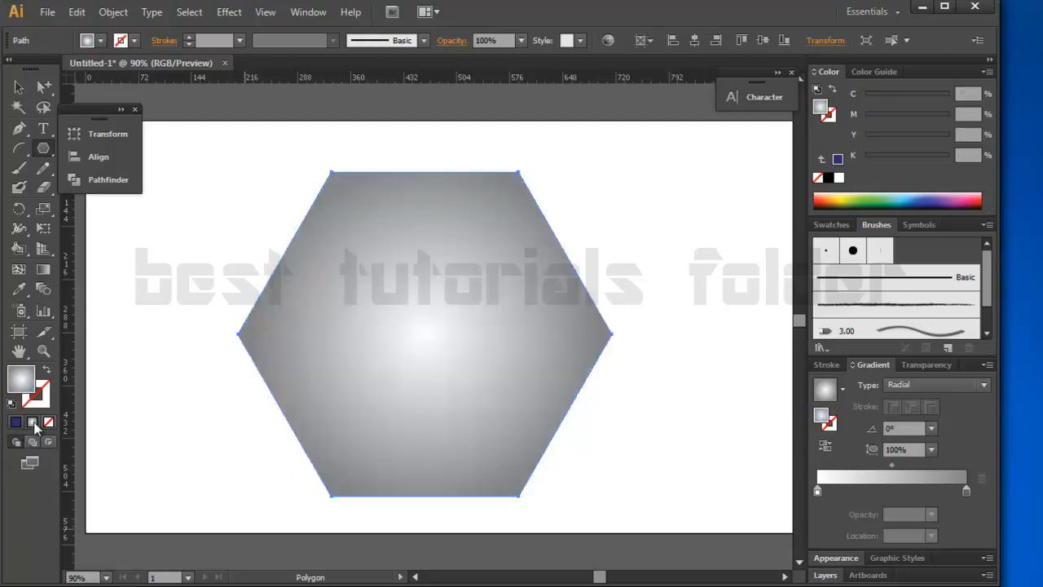
key(g)
drag(287, 385, 701, 384)
click(114, 11)
mouse_move(163, 109)
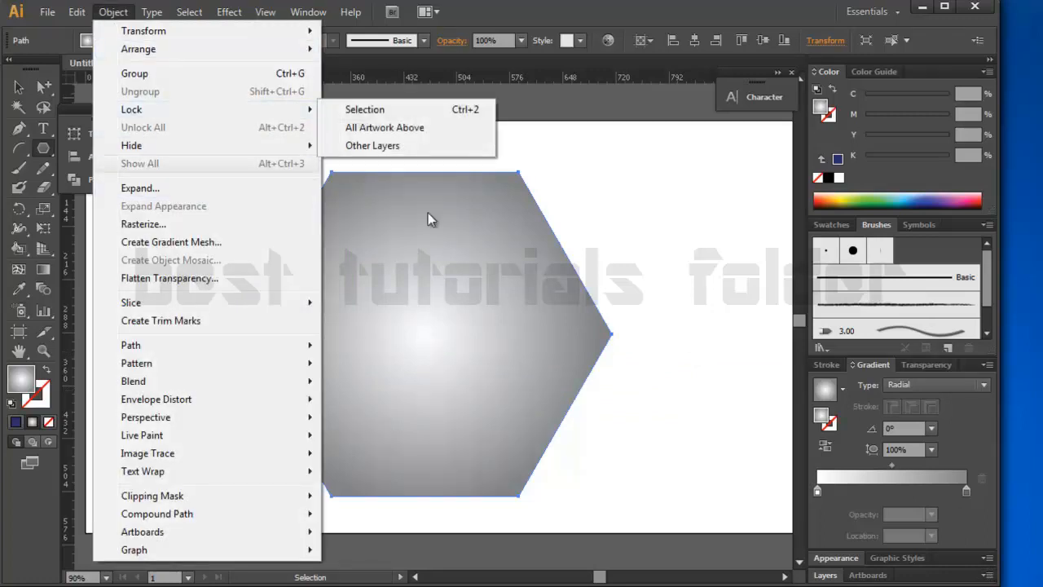
click(369, 110)
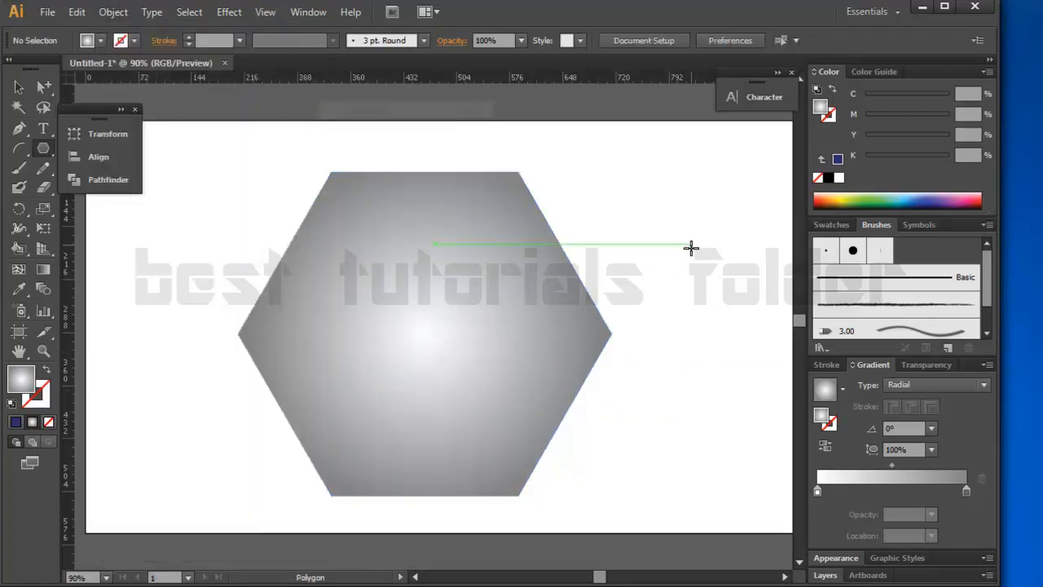
right_click(484, 300)
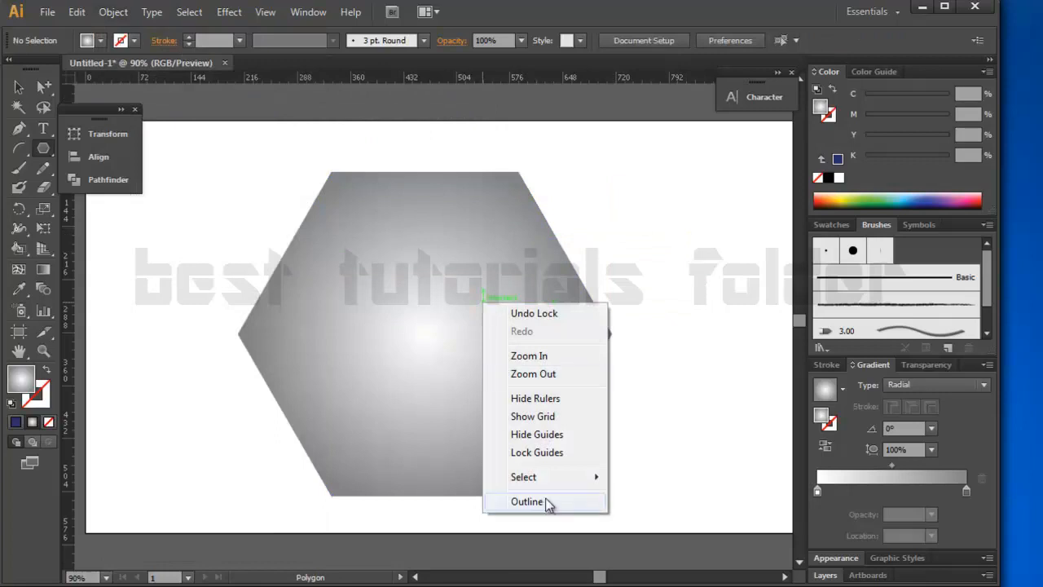
click(77, 11)
click(89, 27)
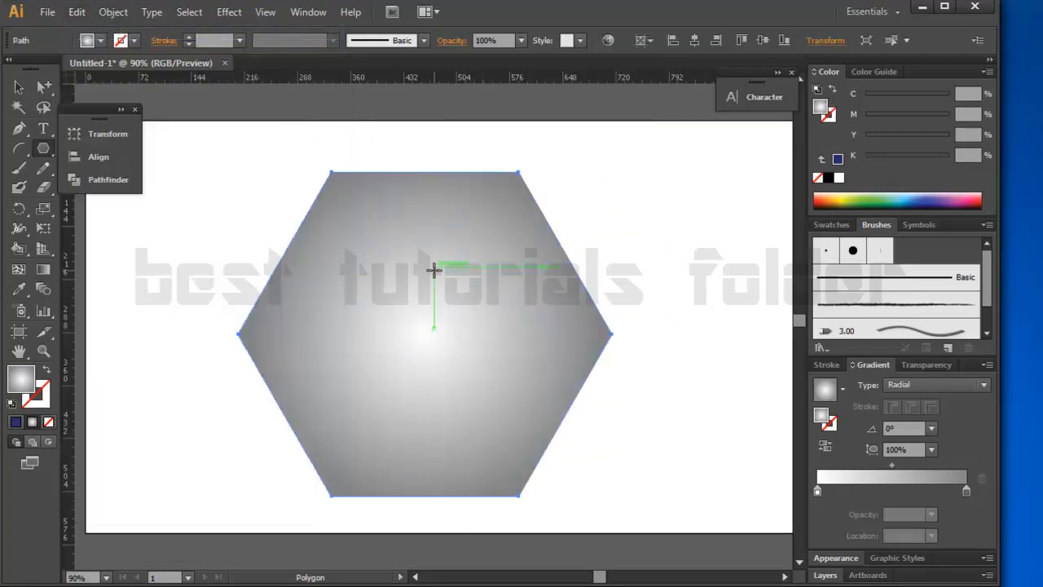
Send the gradient hexagon to the back, behind the coloured rosette
right_click(434, 269)
mouse_move(529, 507)
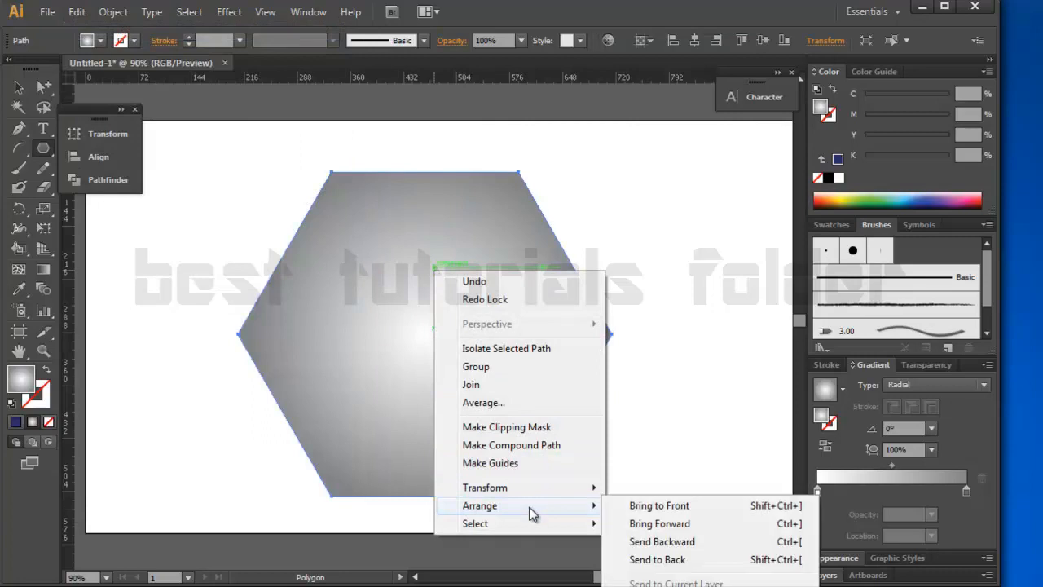
click(673, 559)
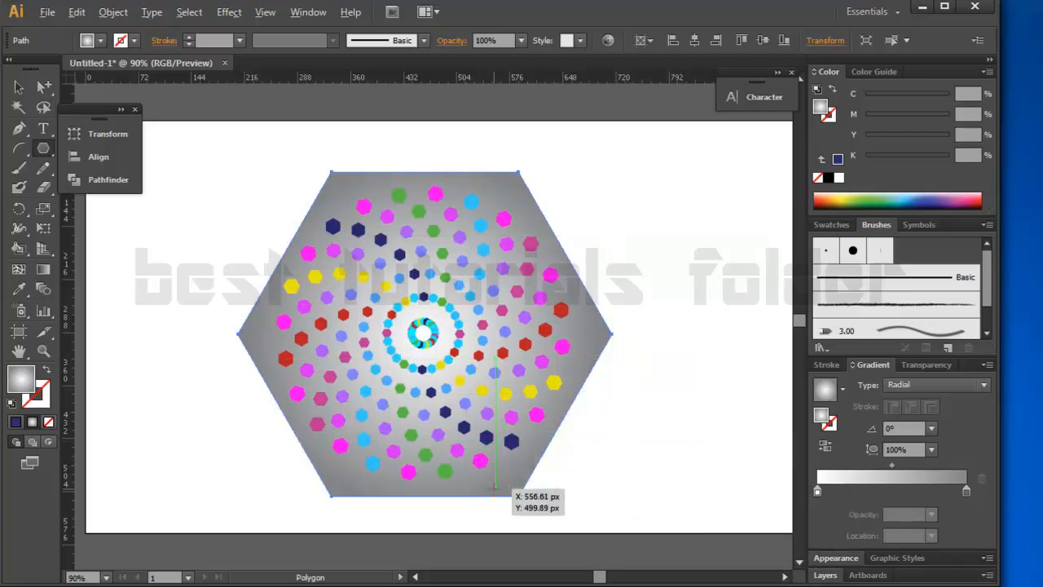
Scale the gradient hexagon up proportionally from its centre to nearly the artboard's full height, and lock it
click(19, 87)
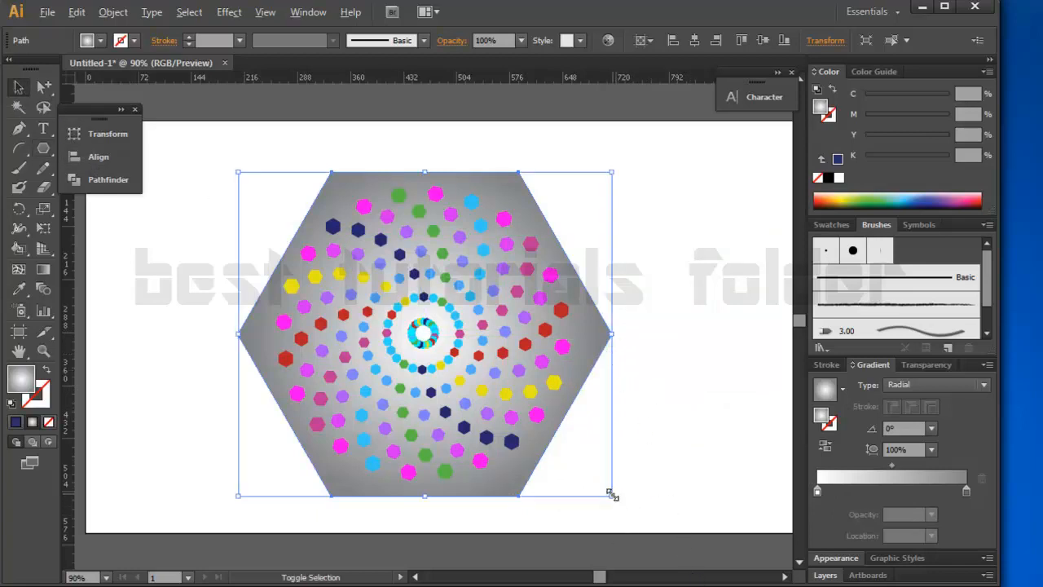
drag(612, 494, 658, 534)
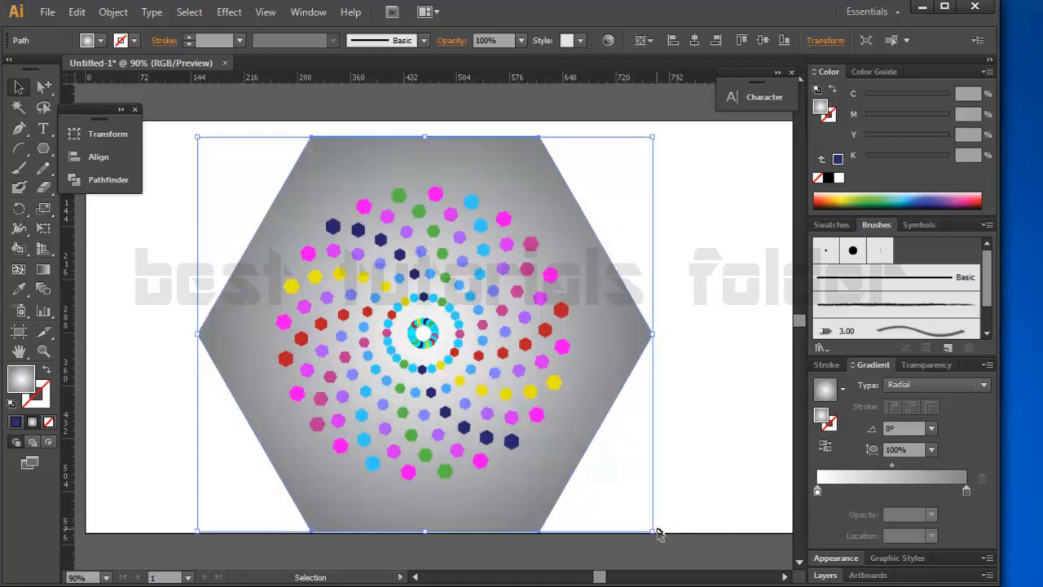
click(113, 17)
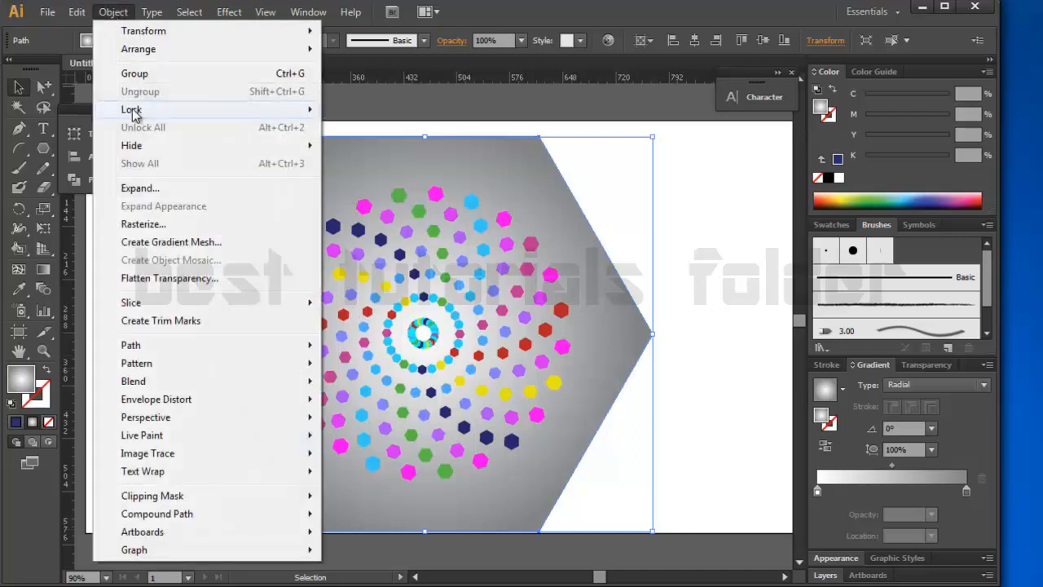
mouse_move(132, 109)
click(364, 110)
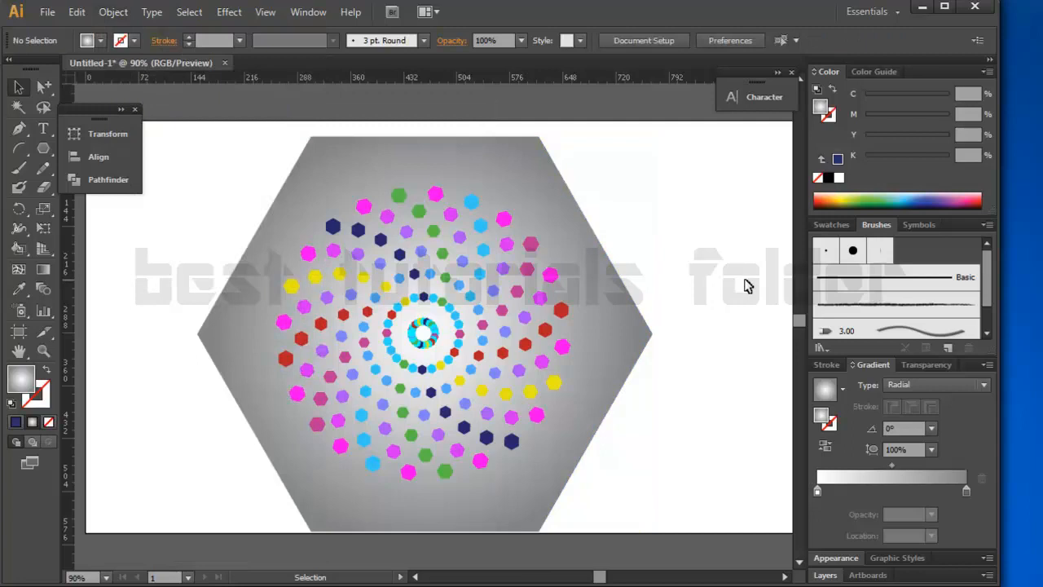